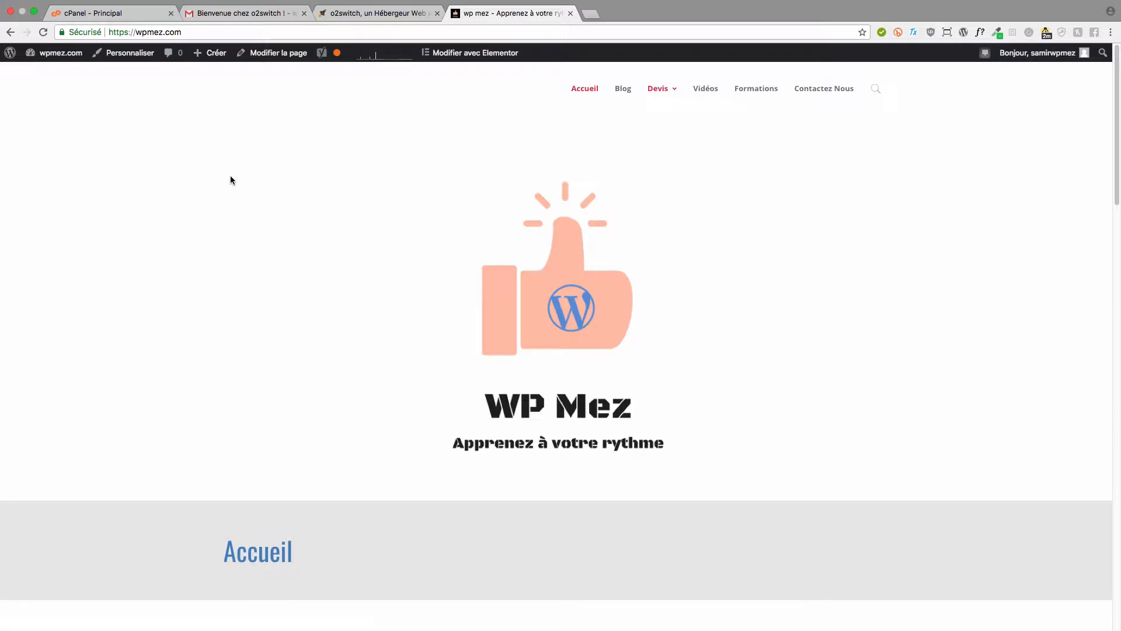
# - Switch to the o2switch homepage and scroll through its single €5/month hosting offer
pyautogui.moveTo(363, 3)
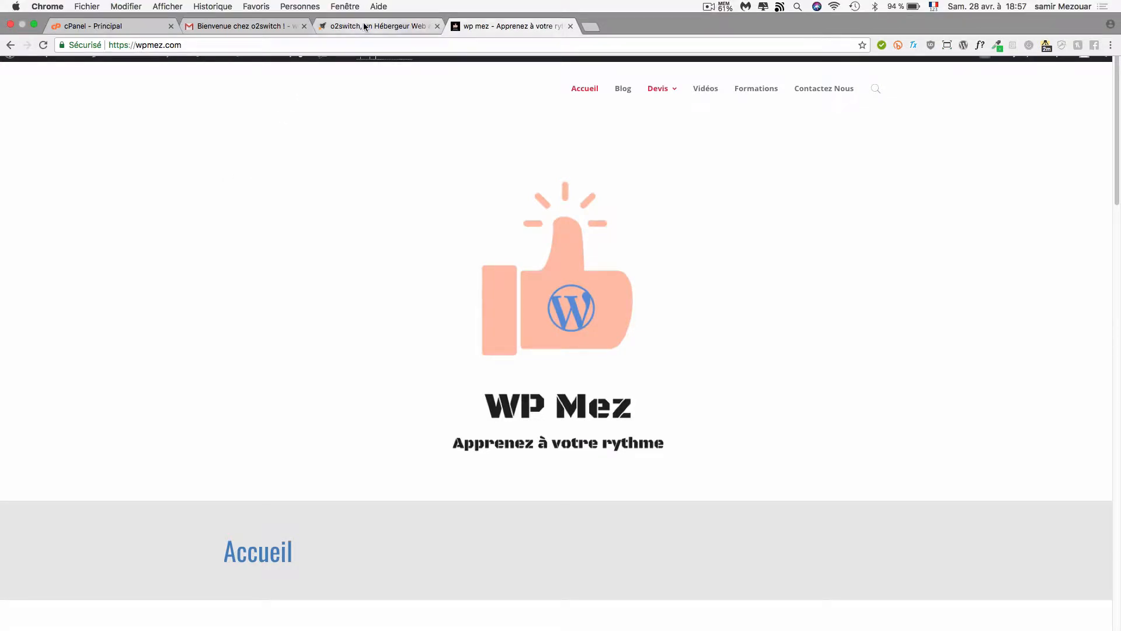
pyautogui.click(364, 26)
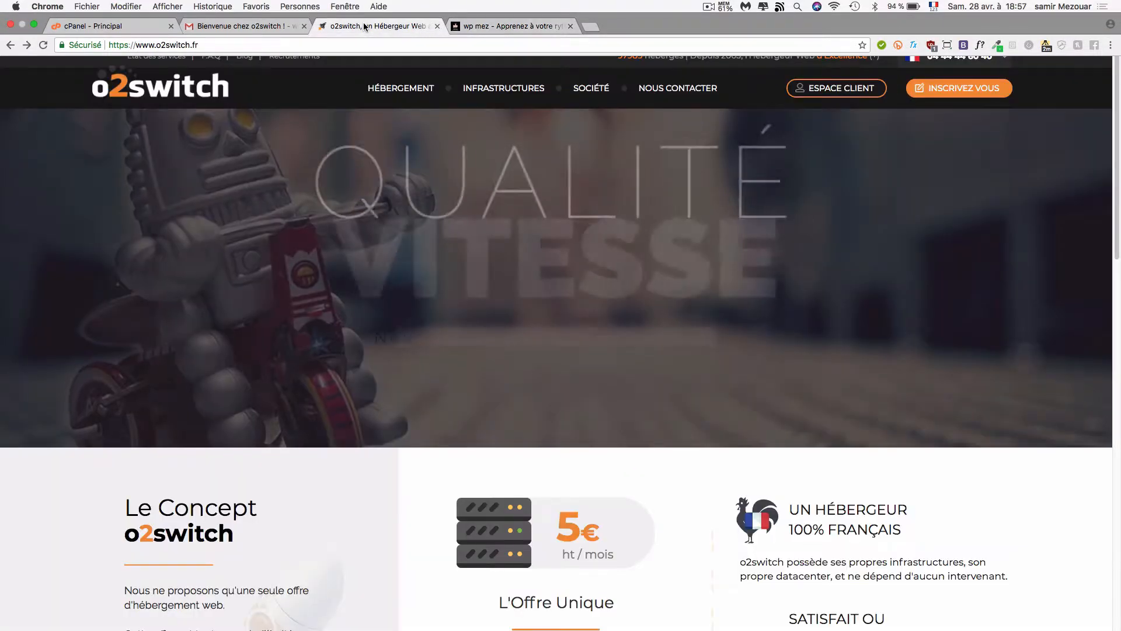
pyautogui.moveTo(385, 155)
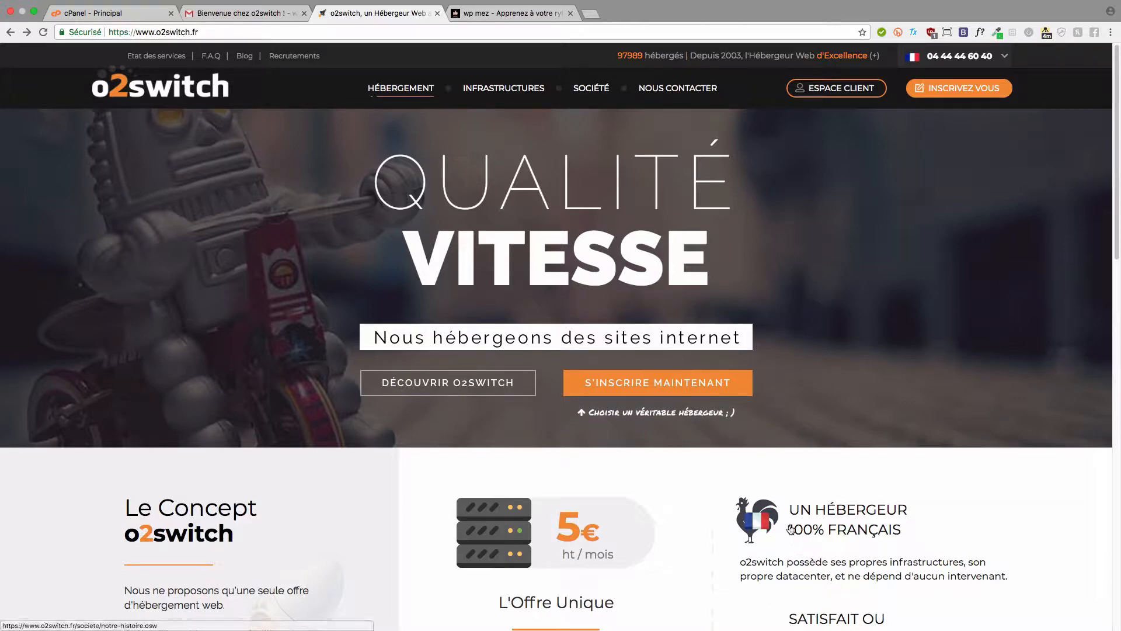
pyautogui.scroll(-3, 629, 512)
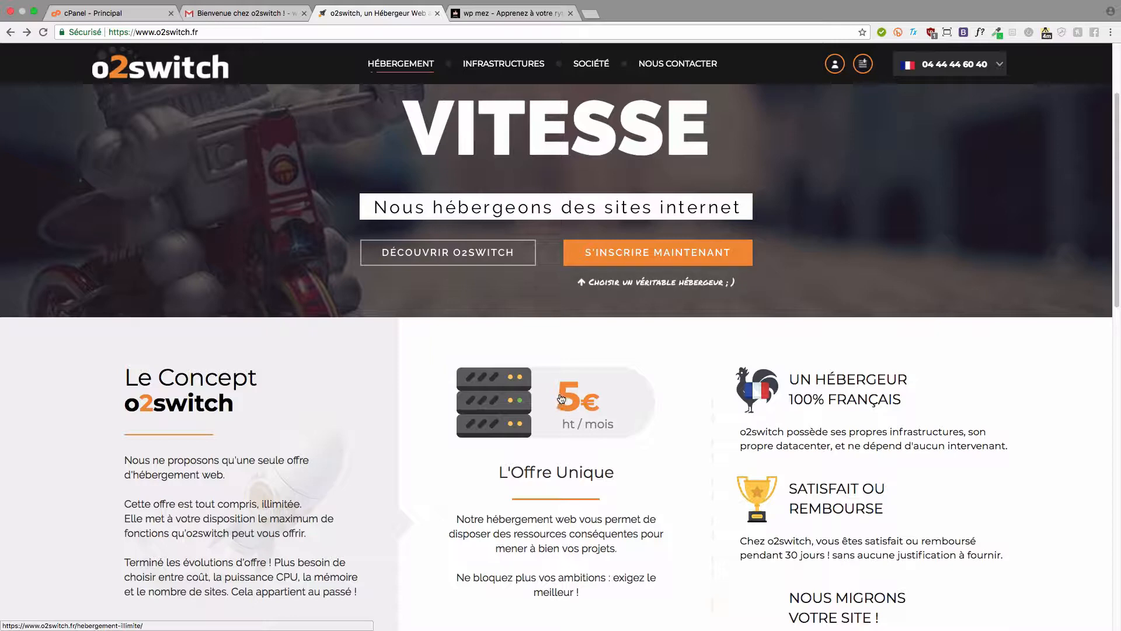
pyautogui.scroll(1, 565, 394)
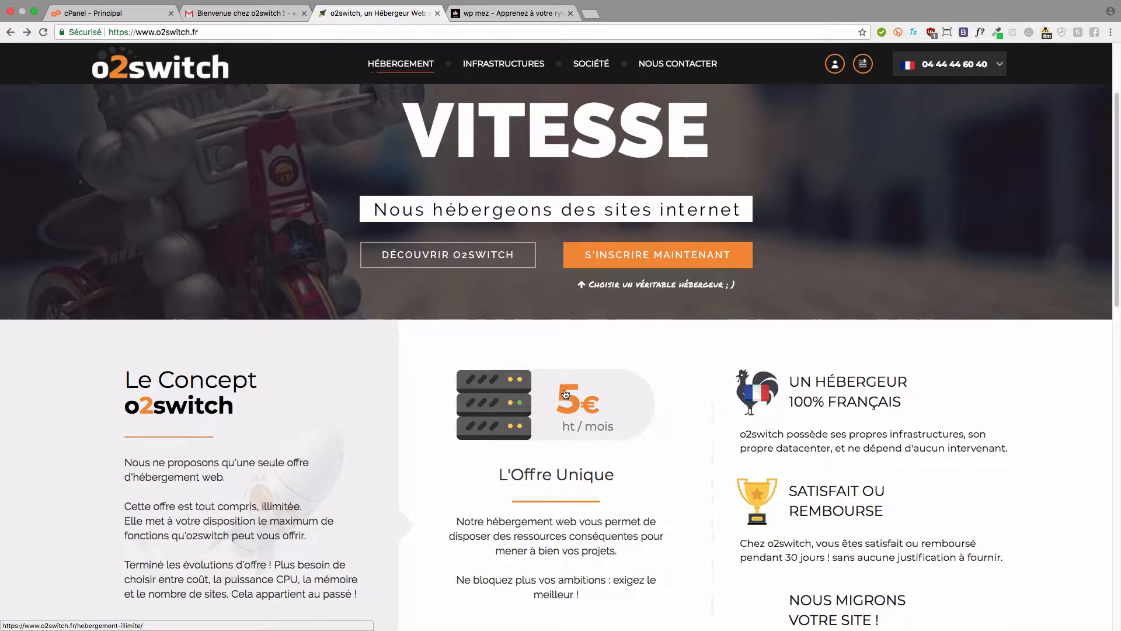
pyautogui.scroll(3, 565, 394)
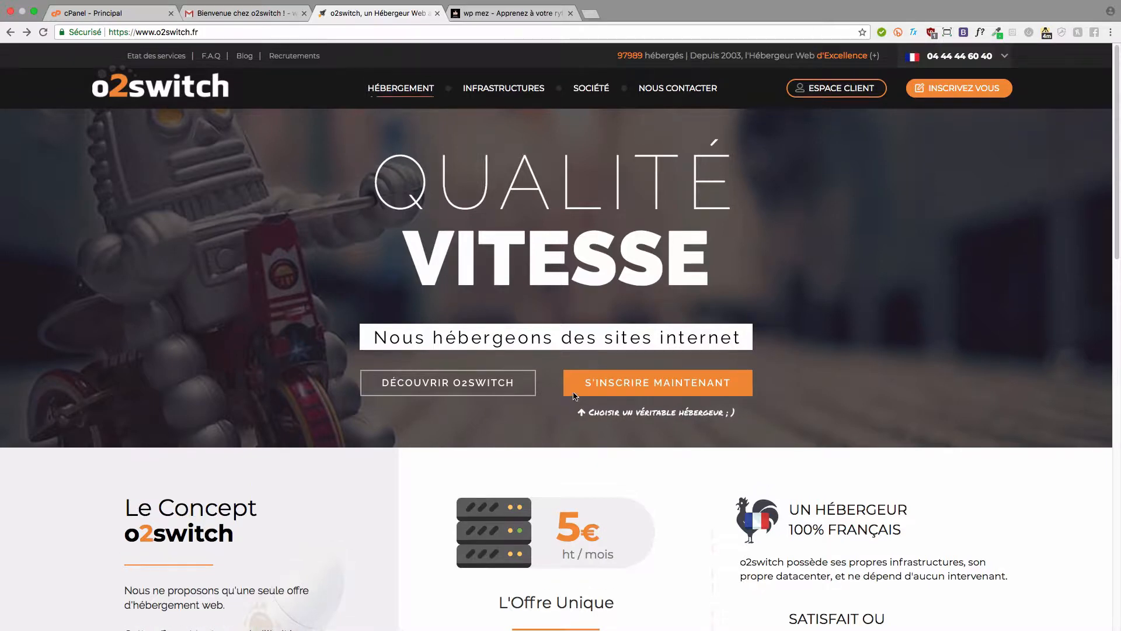
# - Open the o2switch new-account sign-up form and scroll through it
pyautogui.click(958, 97)
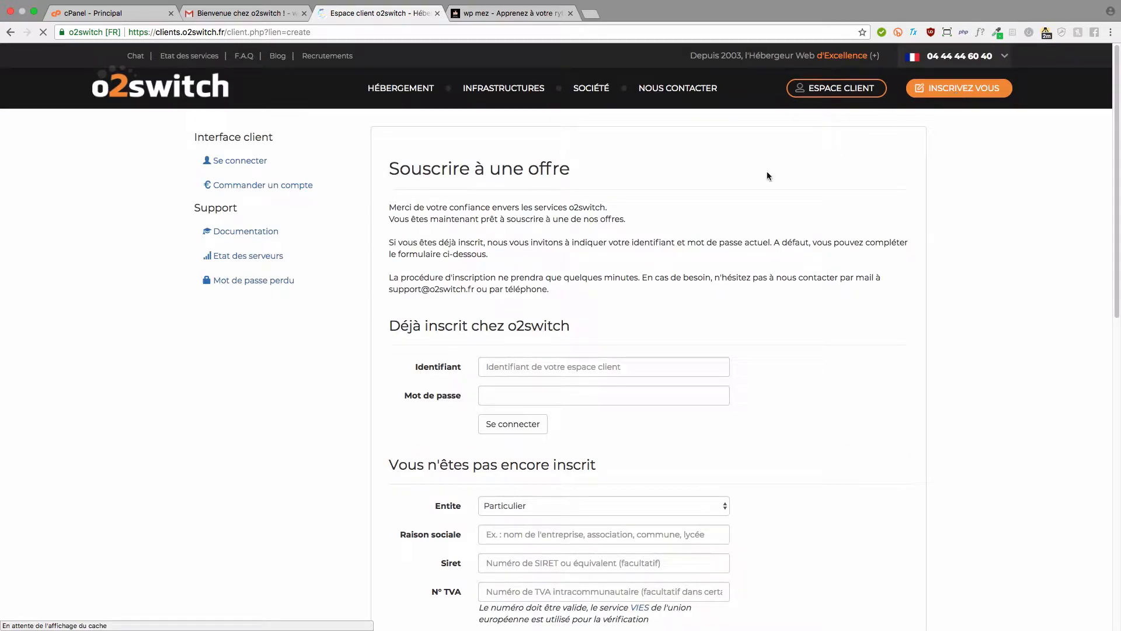
pyautogui.scroll(-3, 690, 257)
pyautogui.scroll(-2, 690, 257)
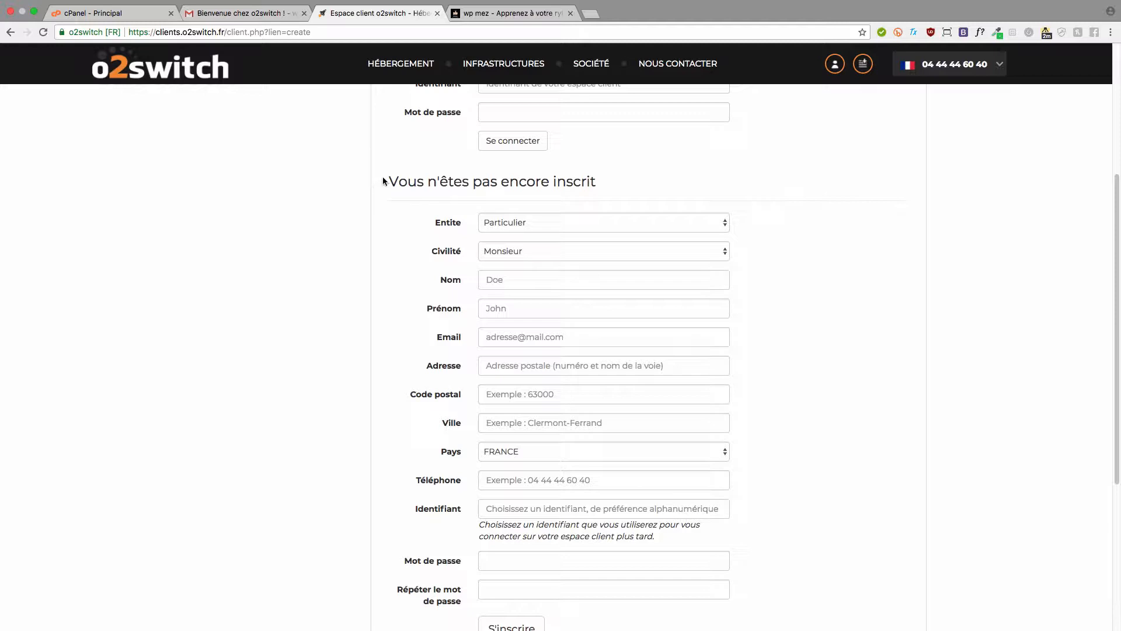
pyautogui.moveTo(384, 181); pyautogui.dragTo(639, 182)
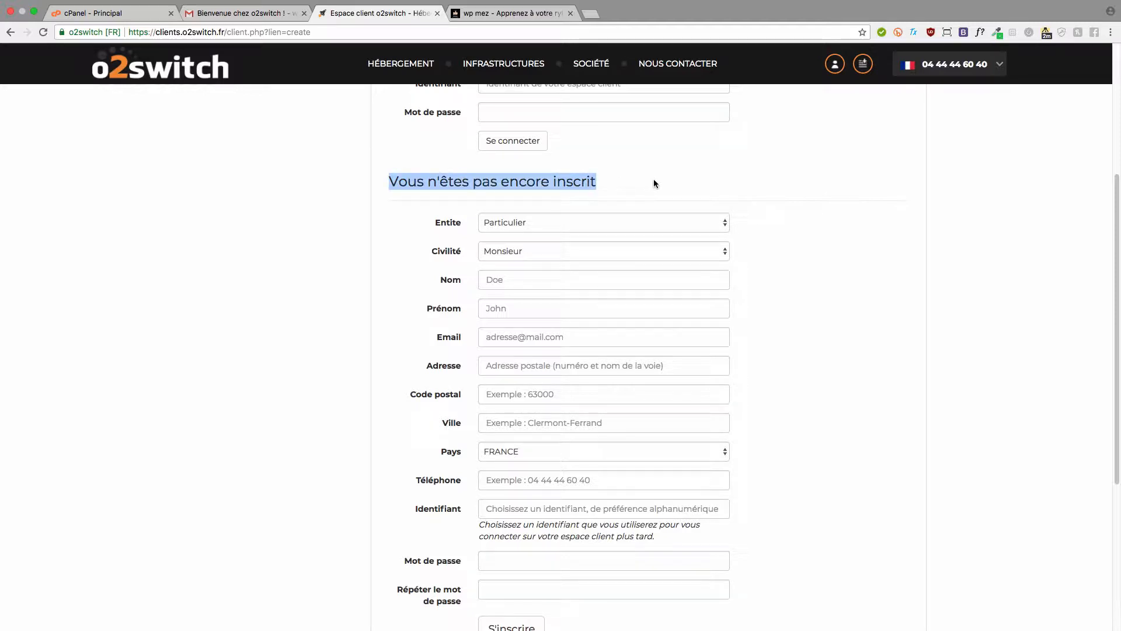
pyautogui.click(654, 183)
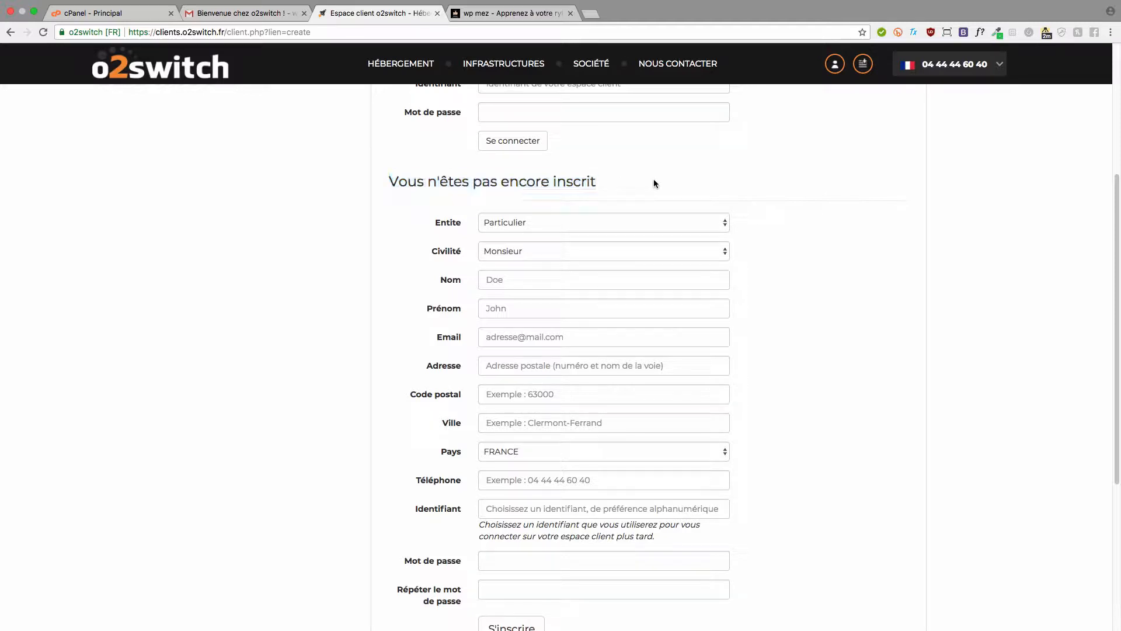
# - Keep Particulier as entity type, focus the Email field, then go to the Gmail welcome email
pyautogui.click(580, 220)
pyautogui.click(573, 225)
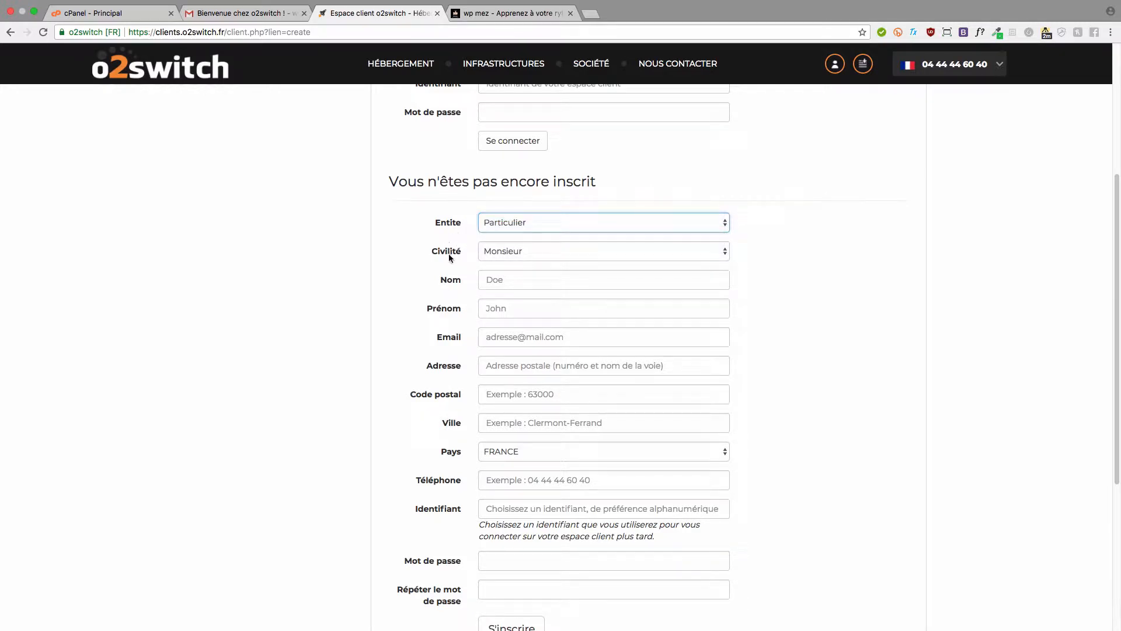
pyautogui.click(523, 338)
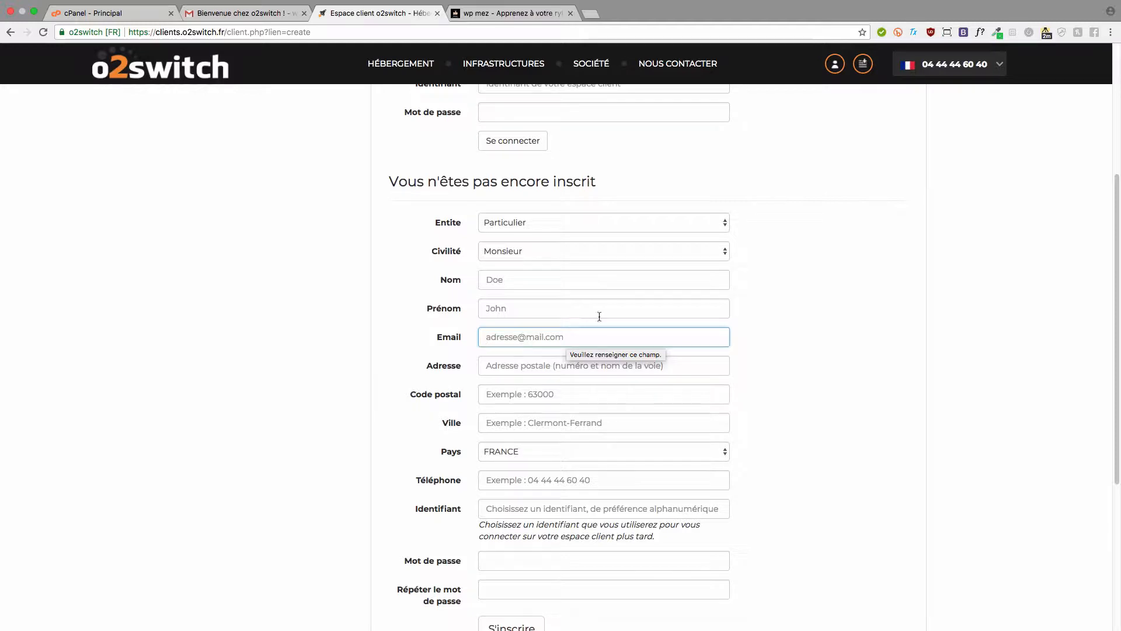
pyautogui.scroll(-5, 599, 318)
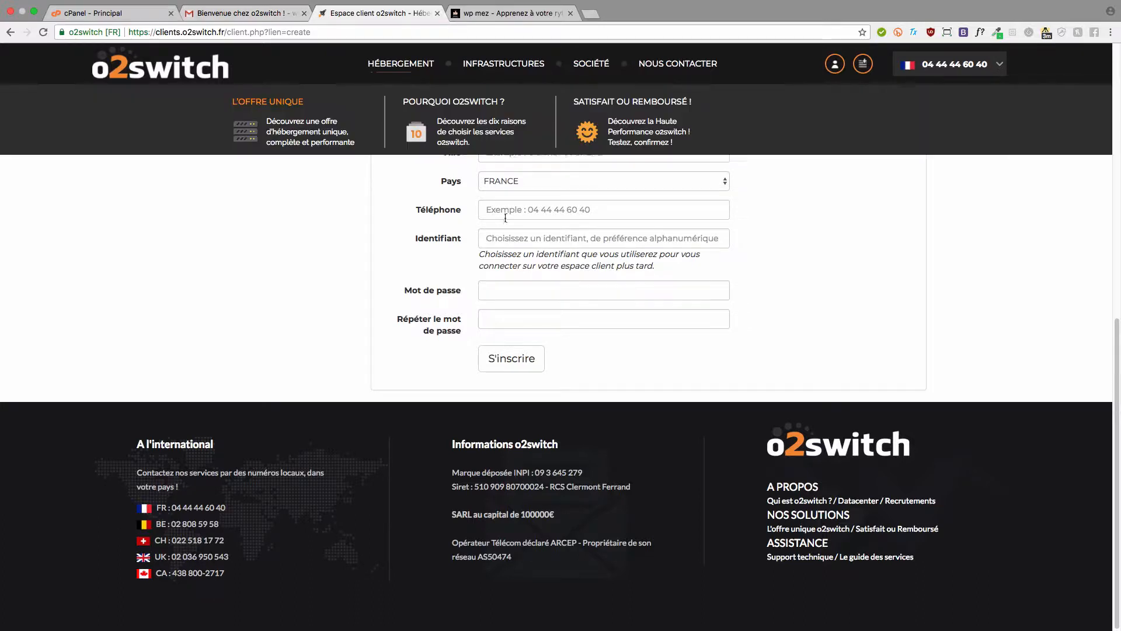
pyautogui.scroll(4, 467, 256)
pyautogui.click(391, 273)
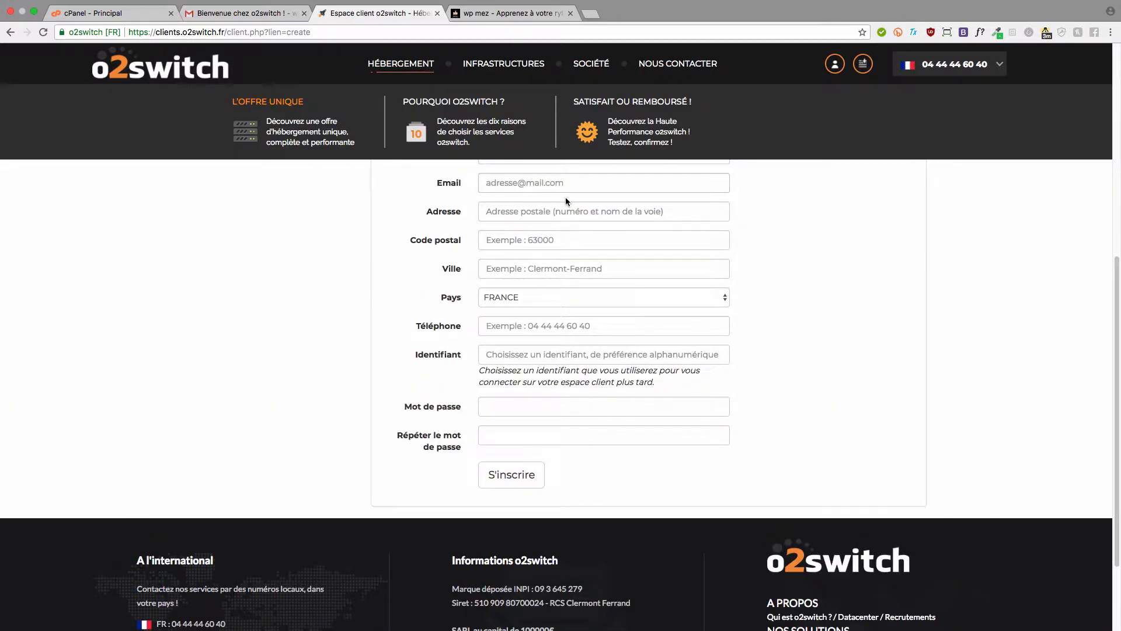
pyautogui.click(532, 183)
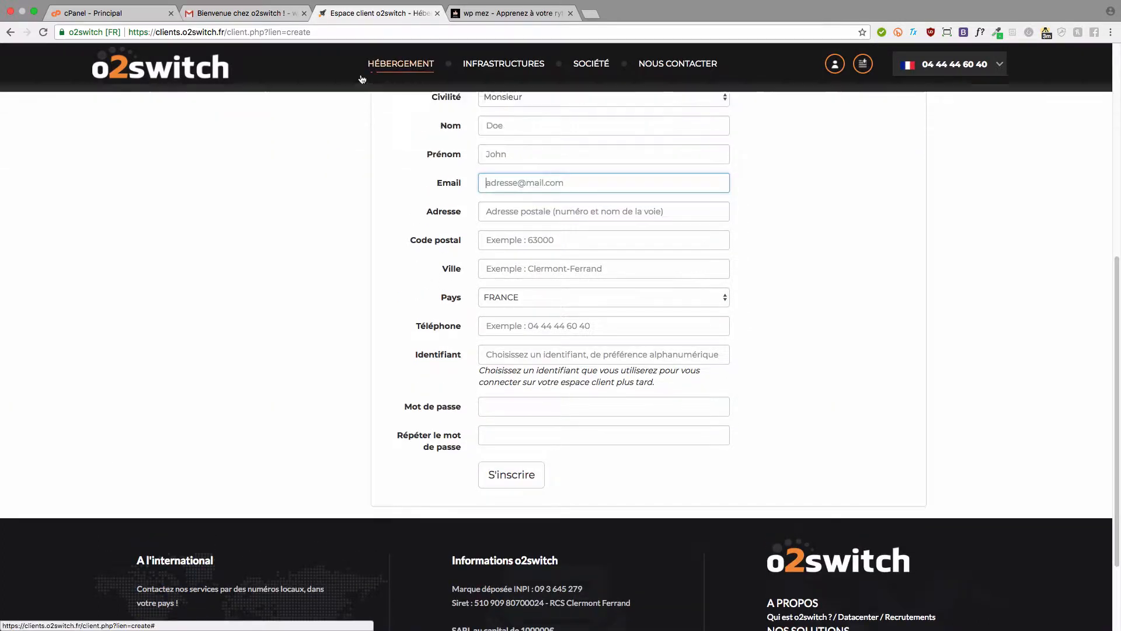
pyautogui.click(264, 16)
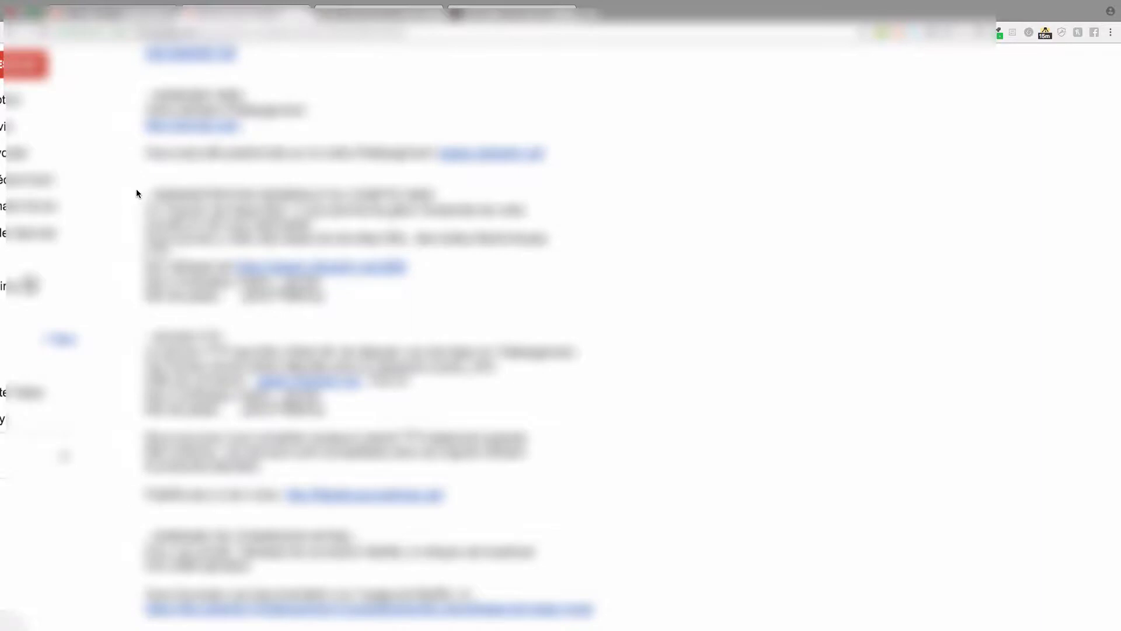
# - Open the ADMINISTRATION GENERALE DU COMPTE WEB link in a new tab and switch to it
pyautogui.moveTo(136, 188); pyautogui.dragTo(485, 193)
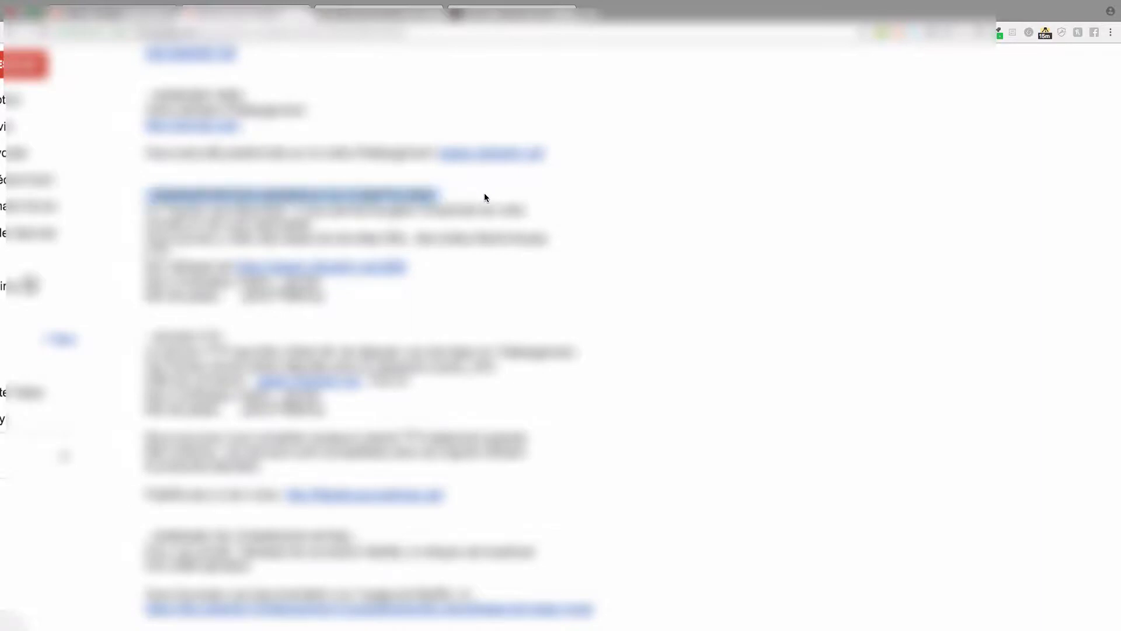
pyautogui.click(484, 194)
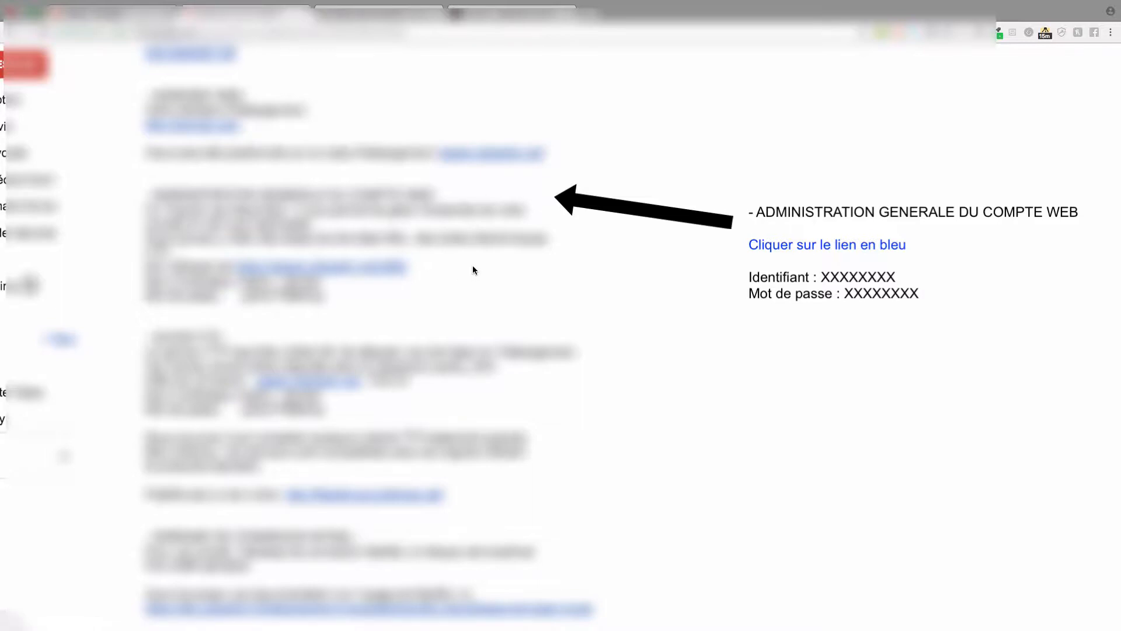
pyautogui.rightClick(317, 267)
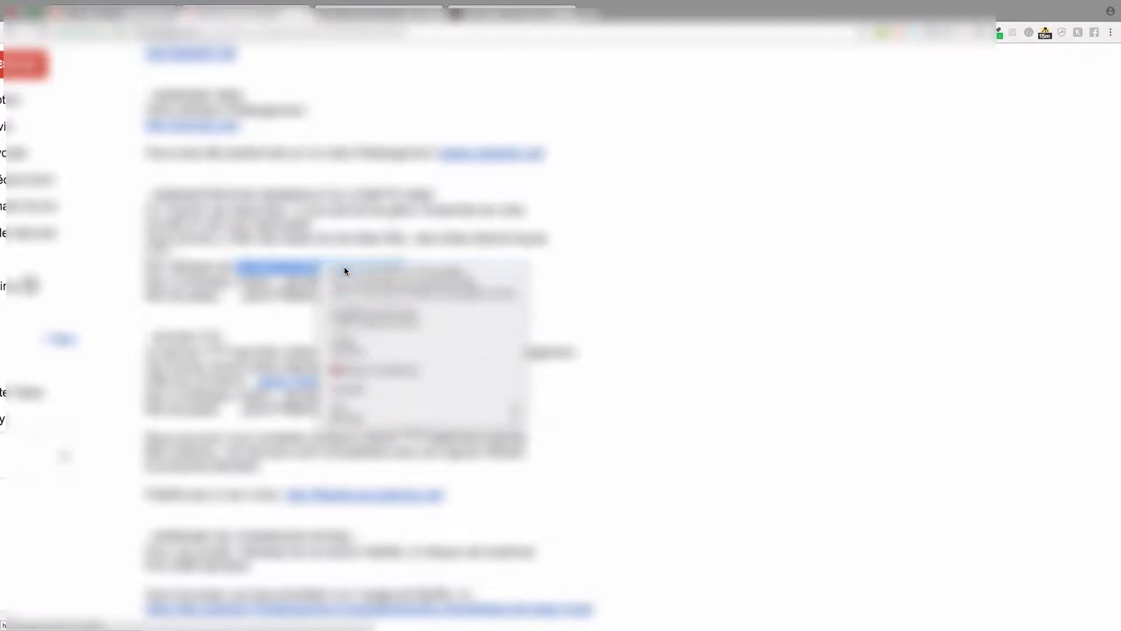
pyautogui.click(345, 267)
pyautogui.click(334, 26)
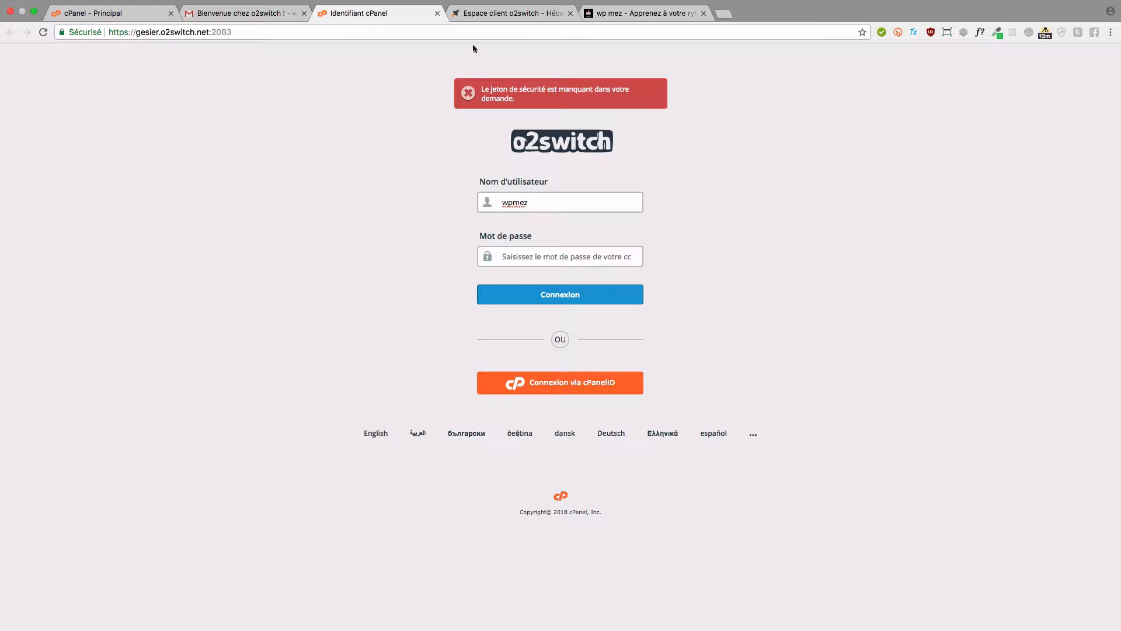
# - Close the extra cPanel login tab and launch WordPress from the dashboard's Softaculous Apps Installer
pyautogui.click(437, 12)
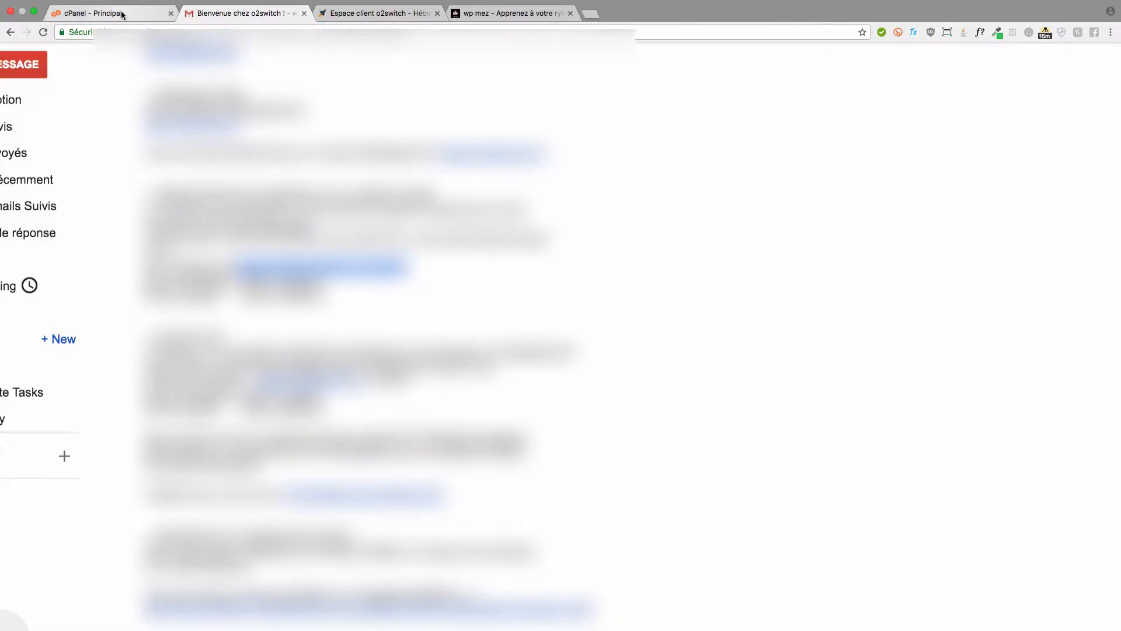
pyautogui.click(121, 12)
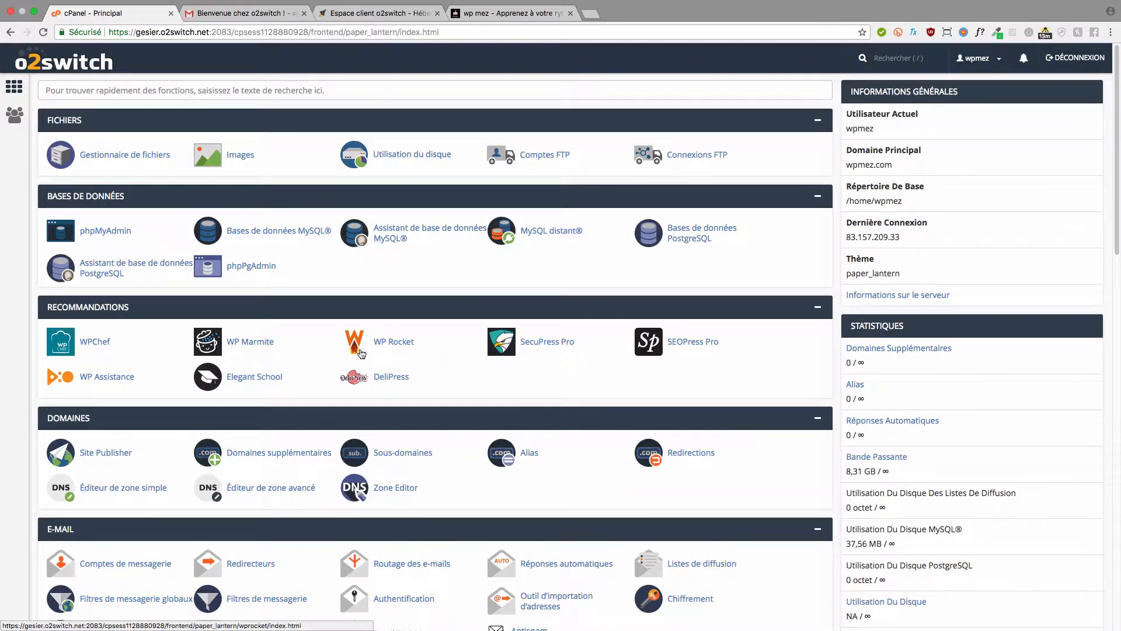
pyautogui.scroll(-3, 361, 351)
pyautogui.scroll(-6, 362, 351)
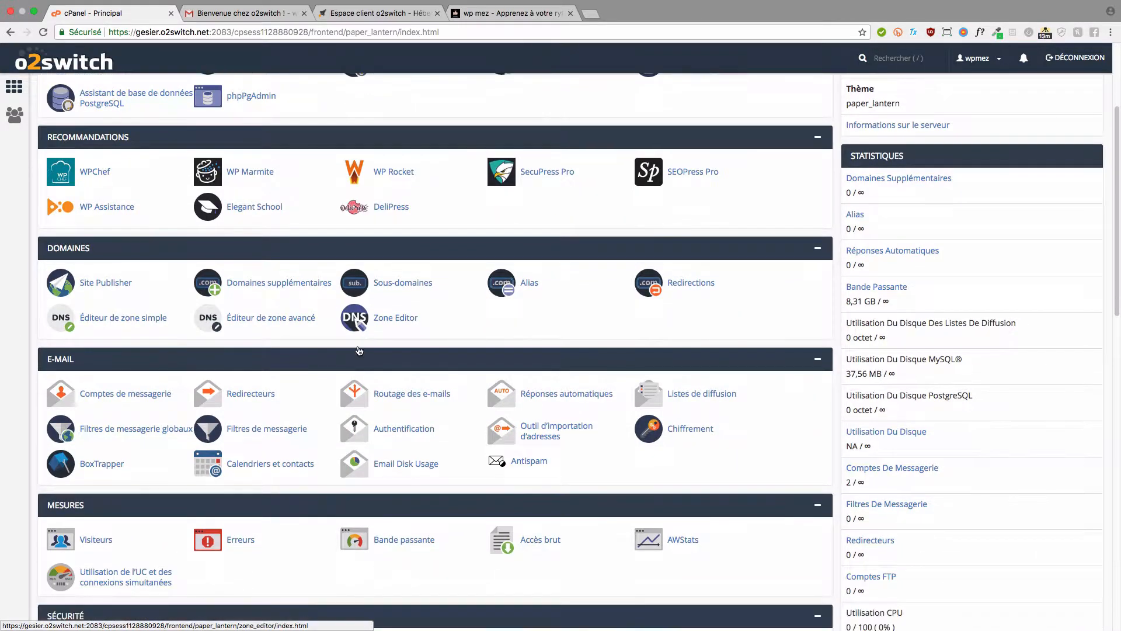
pyautogui.scroll(-12, 355, 348)
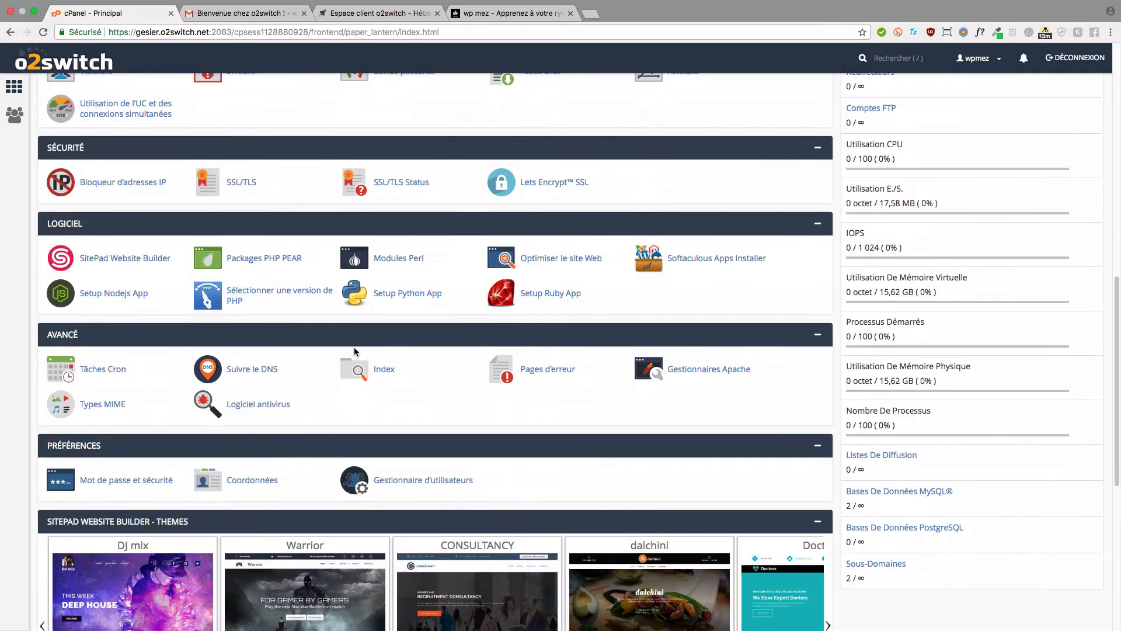
pyautogui.scroll(-8, 355, 349)
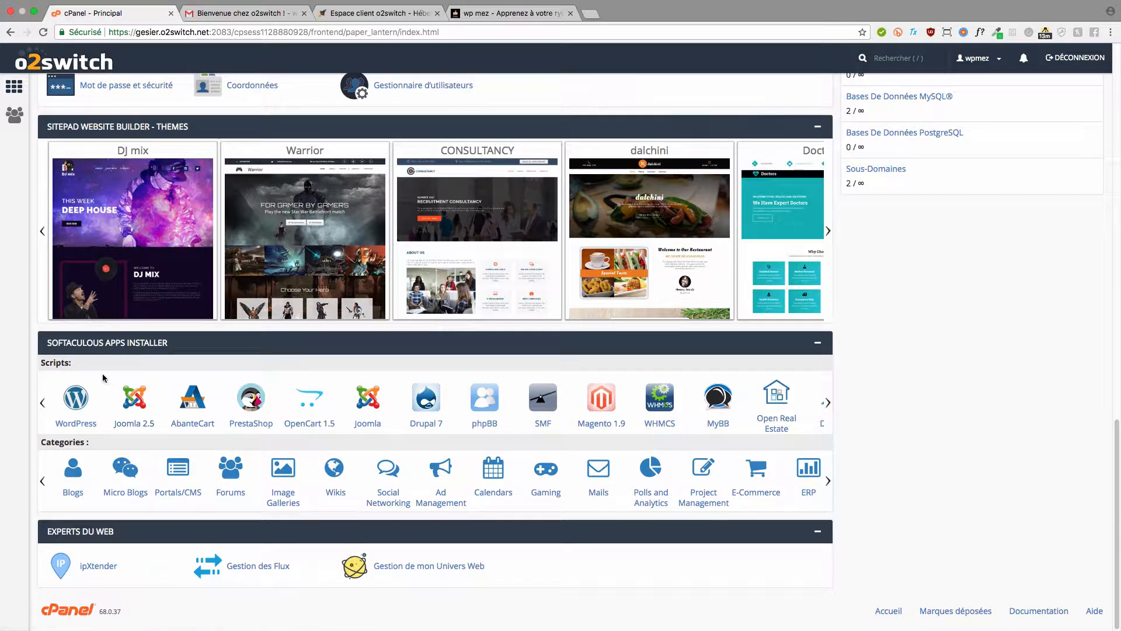
pyautogui.click(72, 399)
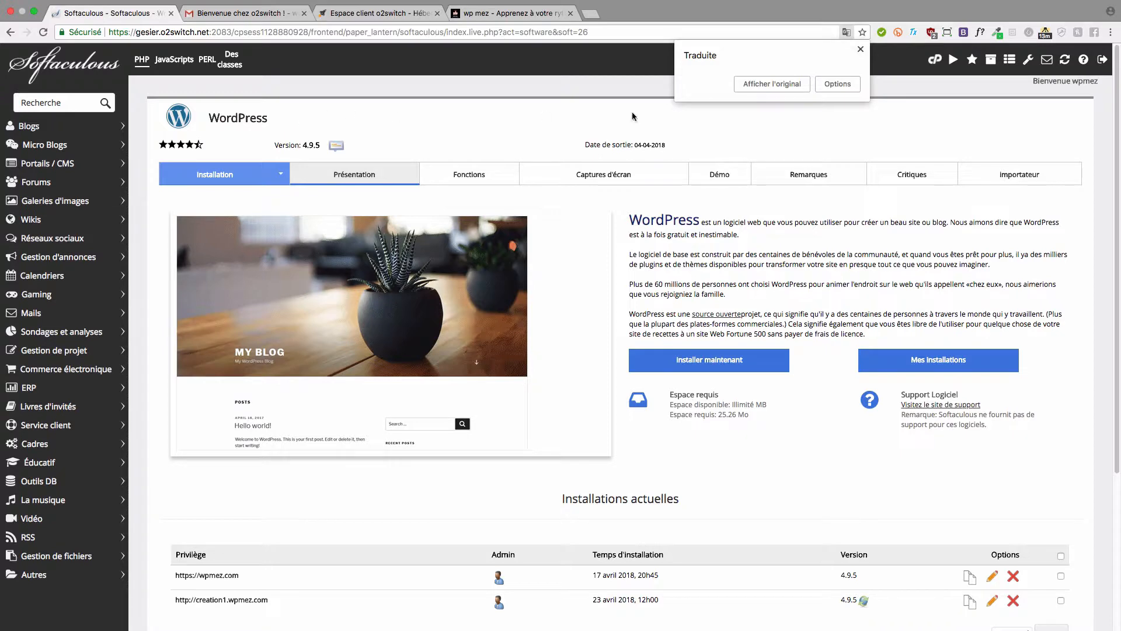
# - Show the Softaculous WordPress 4.9.5 page in its original English instead of French
pyautogui.click(745, 84)
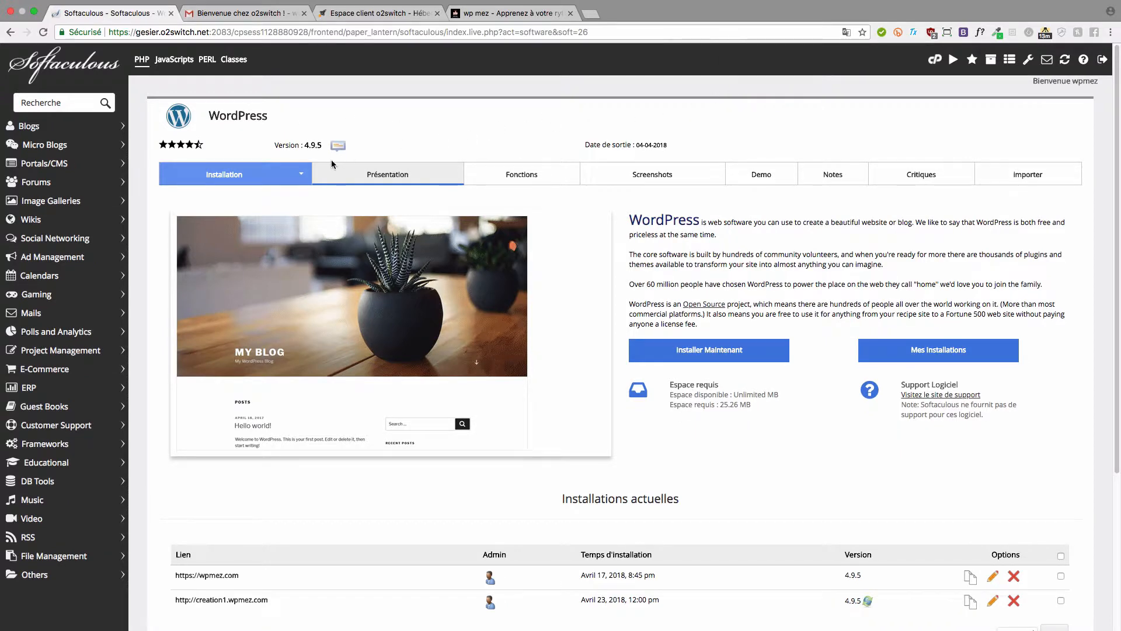
pyautogui.moveTo(302, 145); pyautogui.dragTo(334, 146)
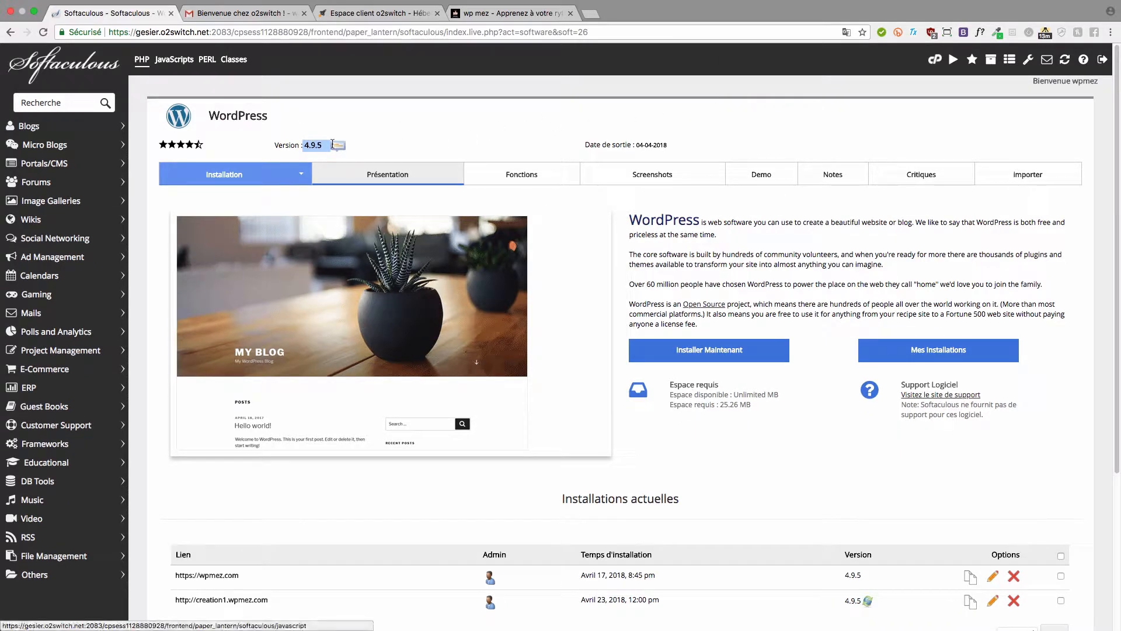
pyautogui.click(462, 143)
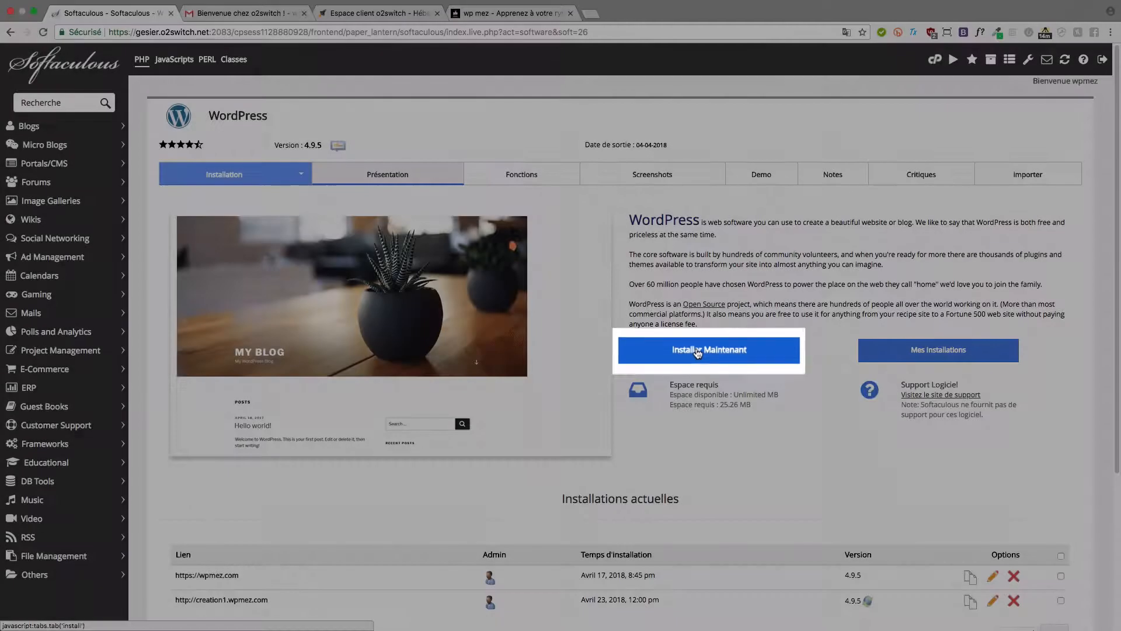
pyautogui.click(697, 348)
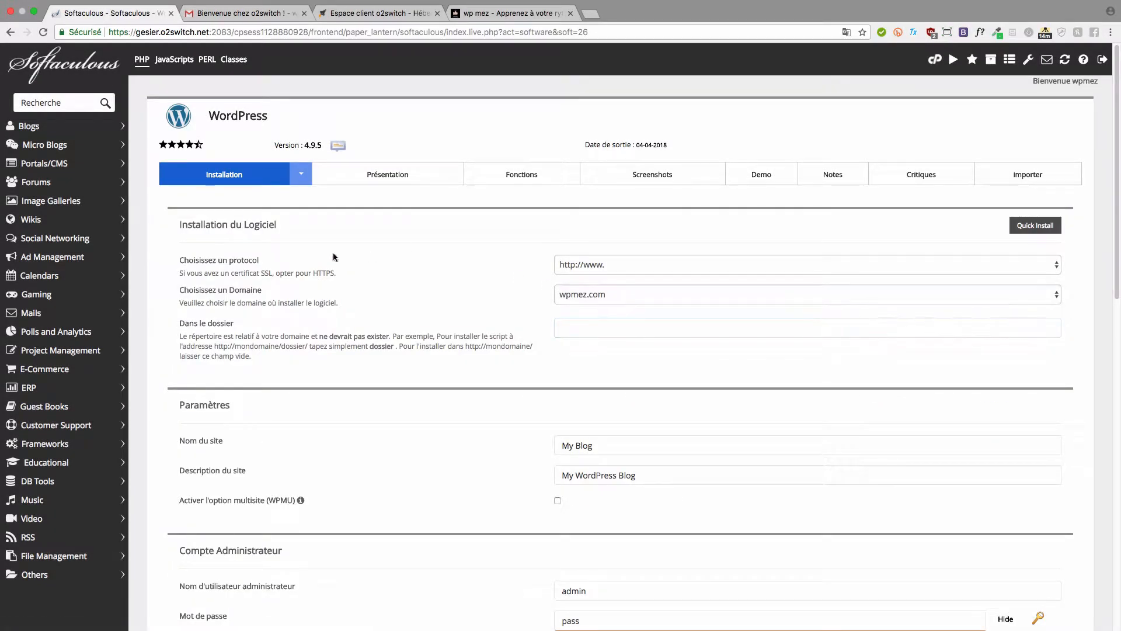
pyautogui.moveTo(170, 221); pyautogui.dragTo(361, 226)
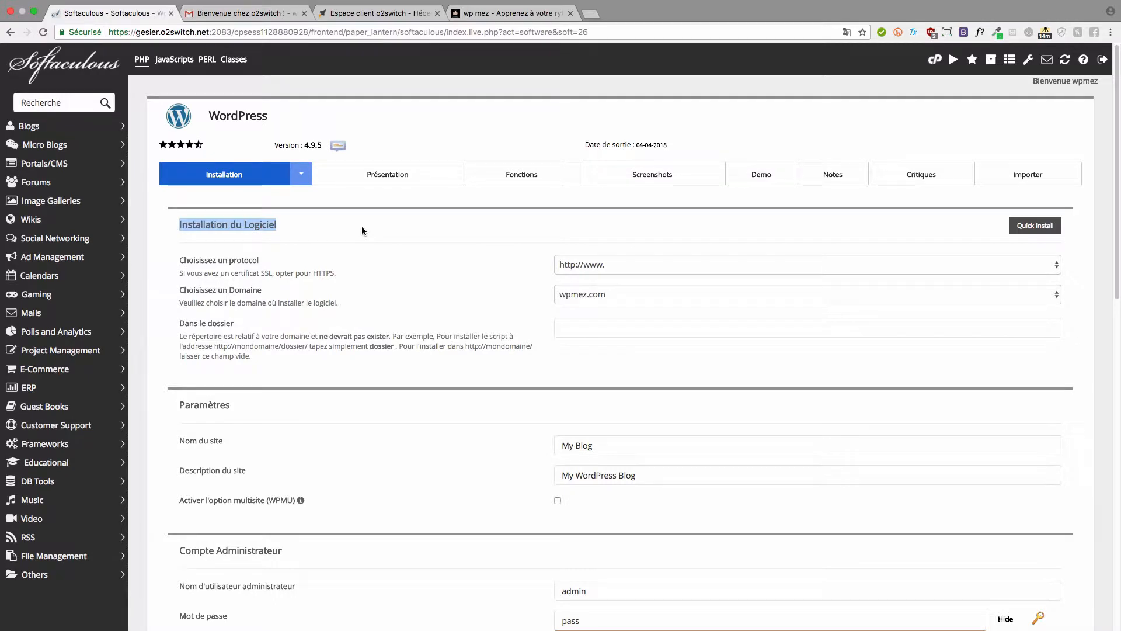
pyautogui.click(362, 226)
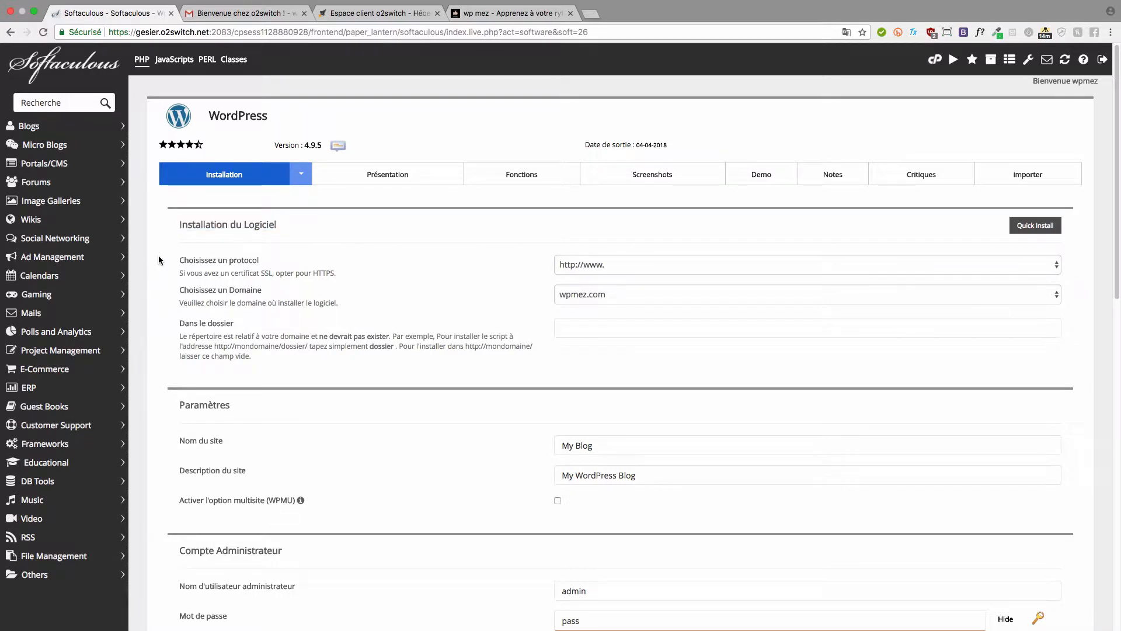
pyautogui.moveTo(177, 257); pyautogui.dragTo(286, 263)
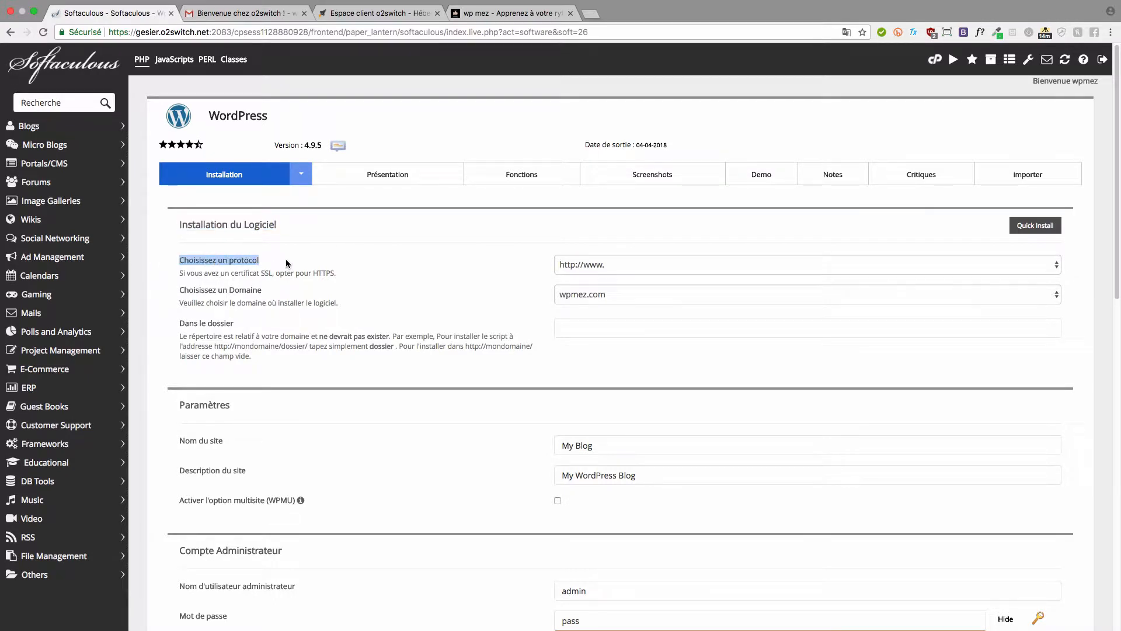
pyautogui.click(615, 265)
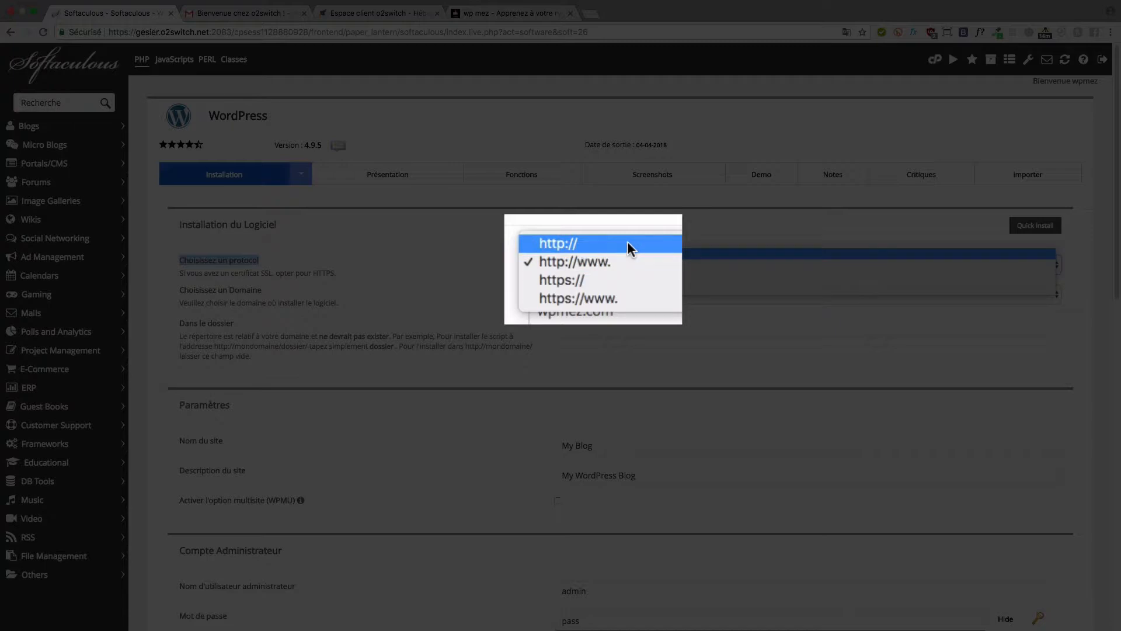
pyautogui.click(628, 243)
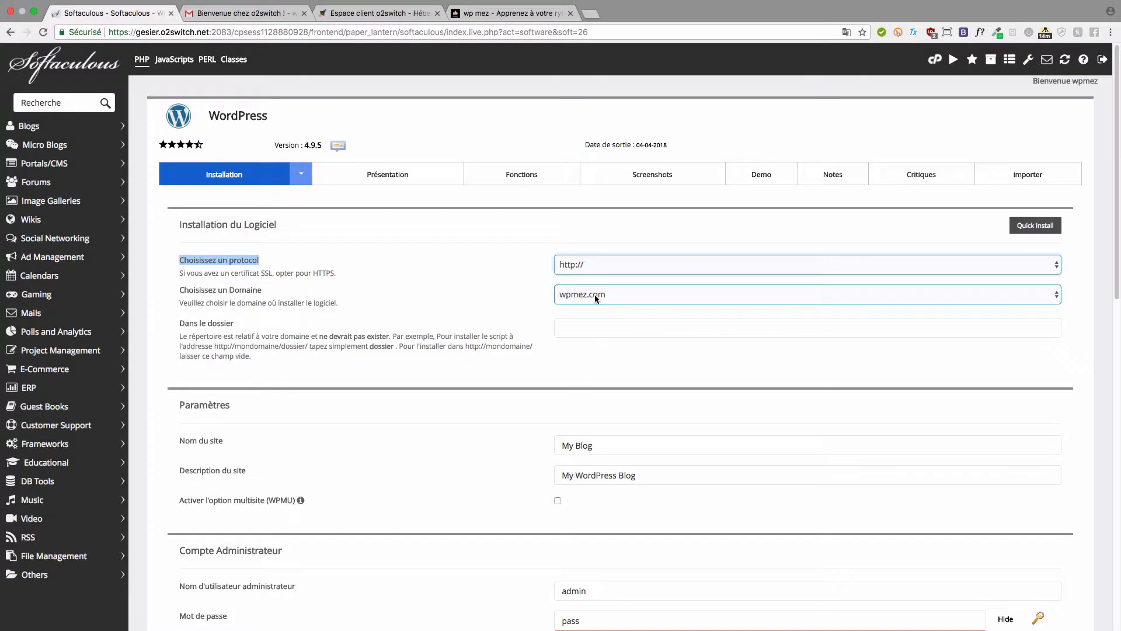
# - Choose tuto.wpmez.com as the install domain and leave the folder field empty
pyautogui.moveTo(174, 292); pyautogui.dragTo(327, 291)
pyautogui.click(451, 287)
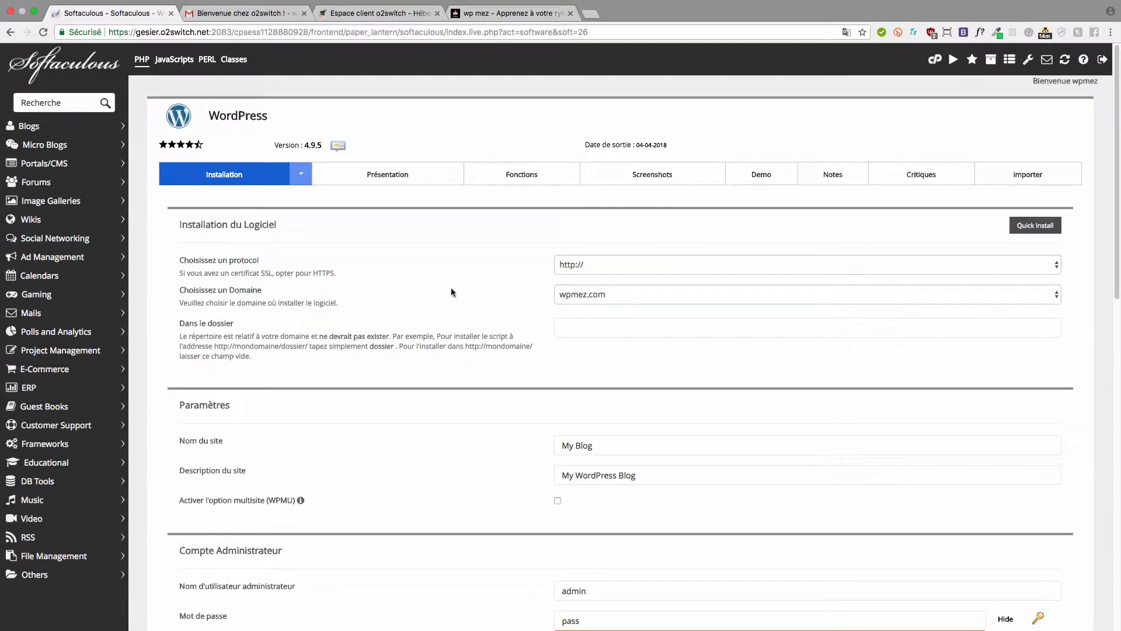
pyautogui.click(583, 296)
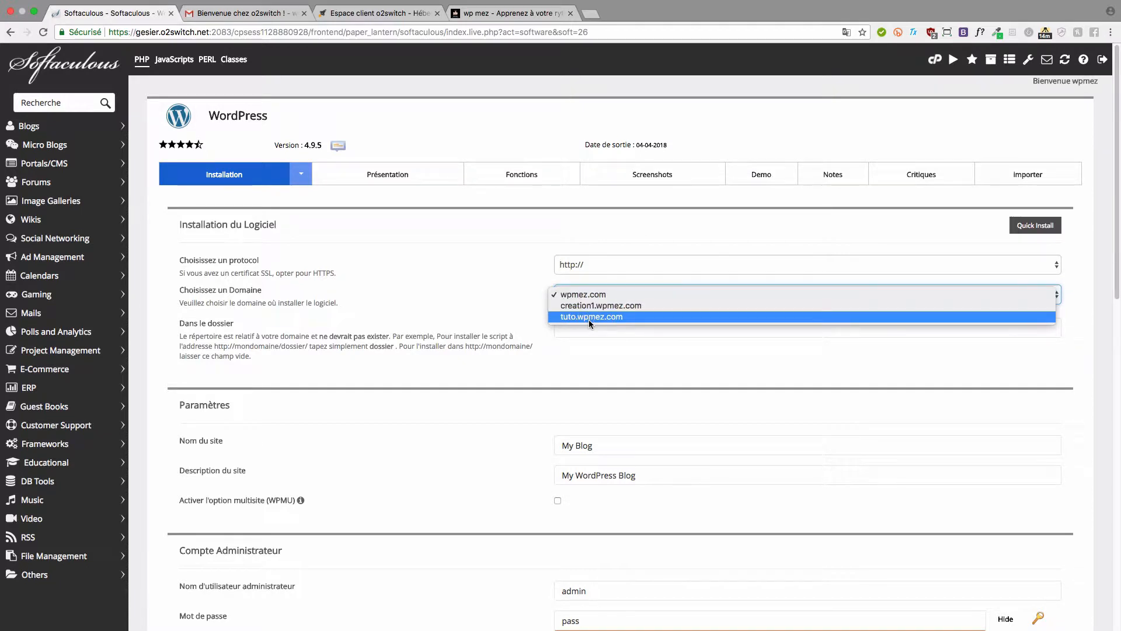
pyautogui.click(589, 317)
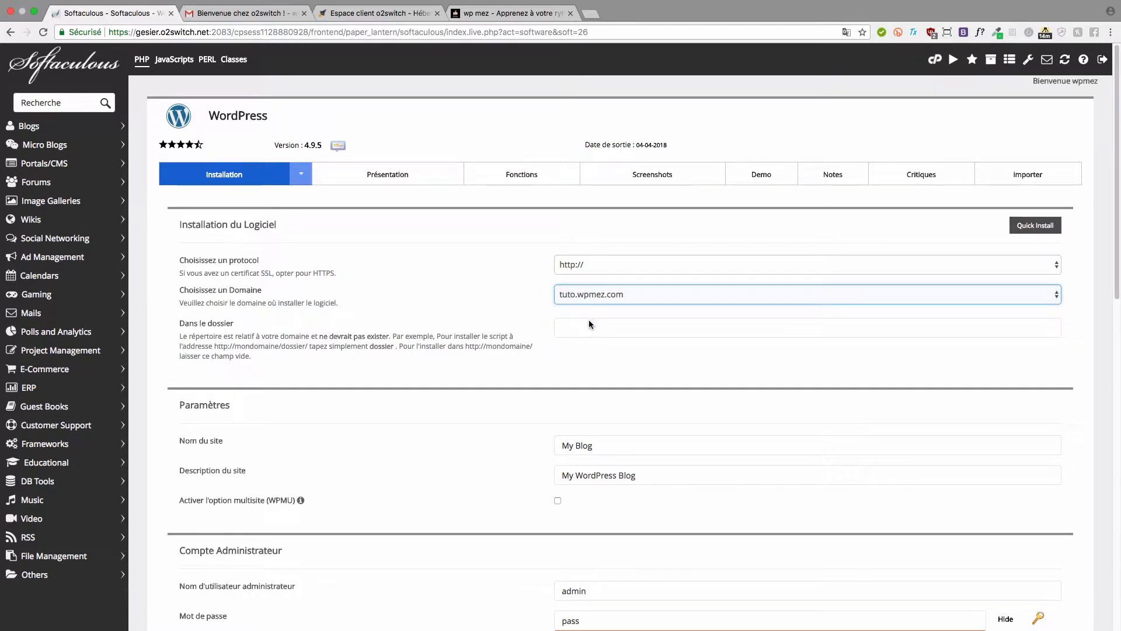
pyautogui.scroll(-1, 527, 301)
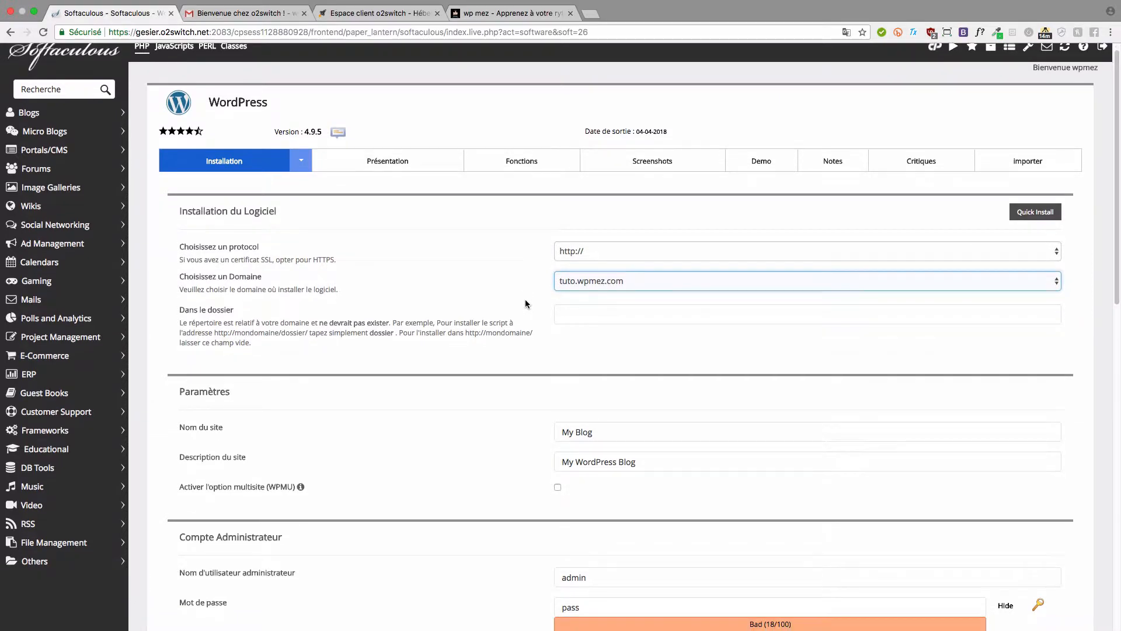
pyautogui.scroll(-1, 525, 300)
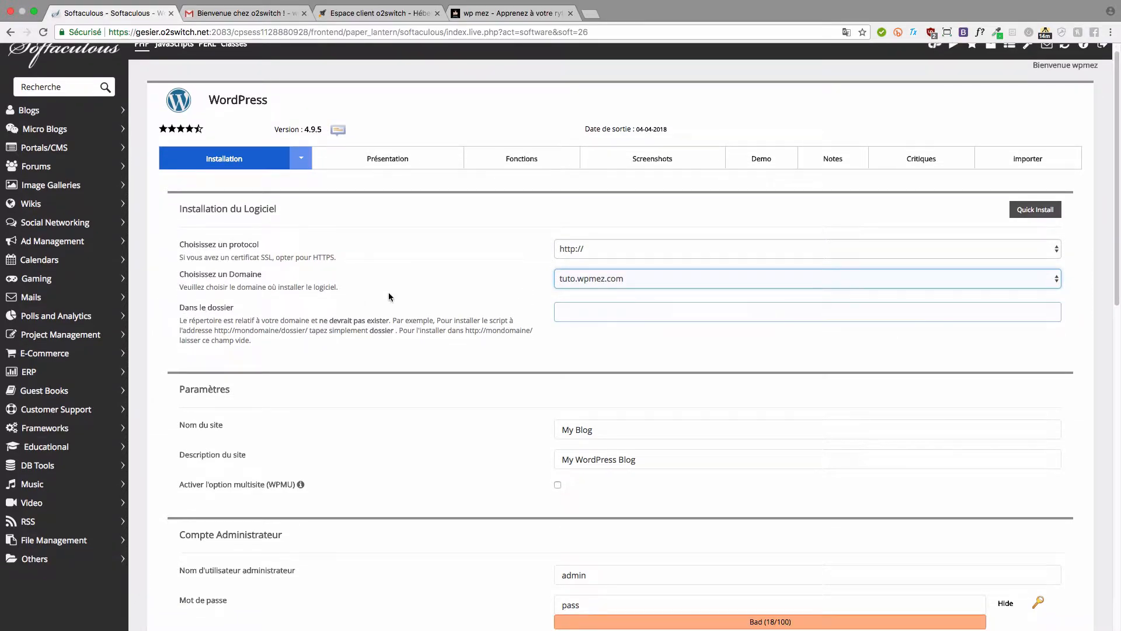
pyautogui.click(569, 306)
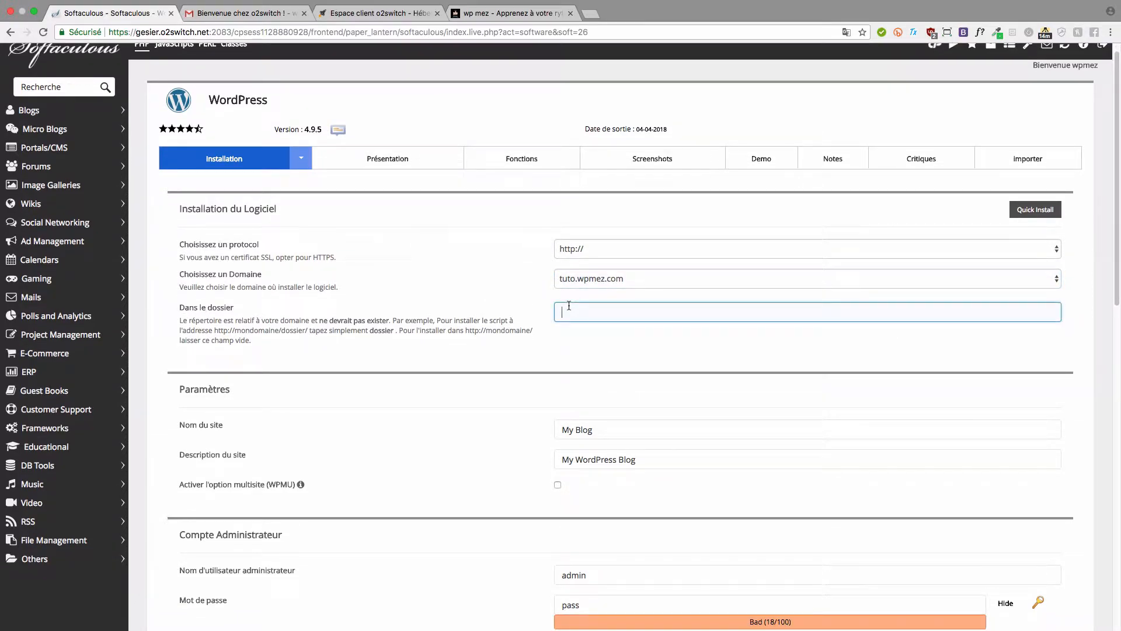
pyautogui.write('wp')
pyautogui.moveTo(583, 314); pyautogui.dragTo(548, 317)
pyautogui.click(519, 354)
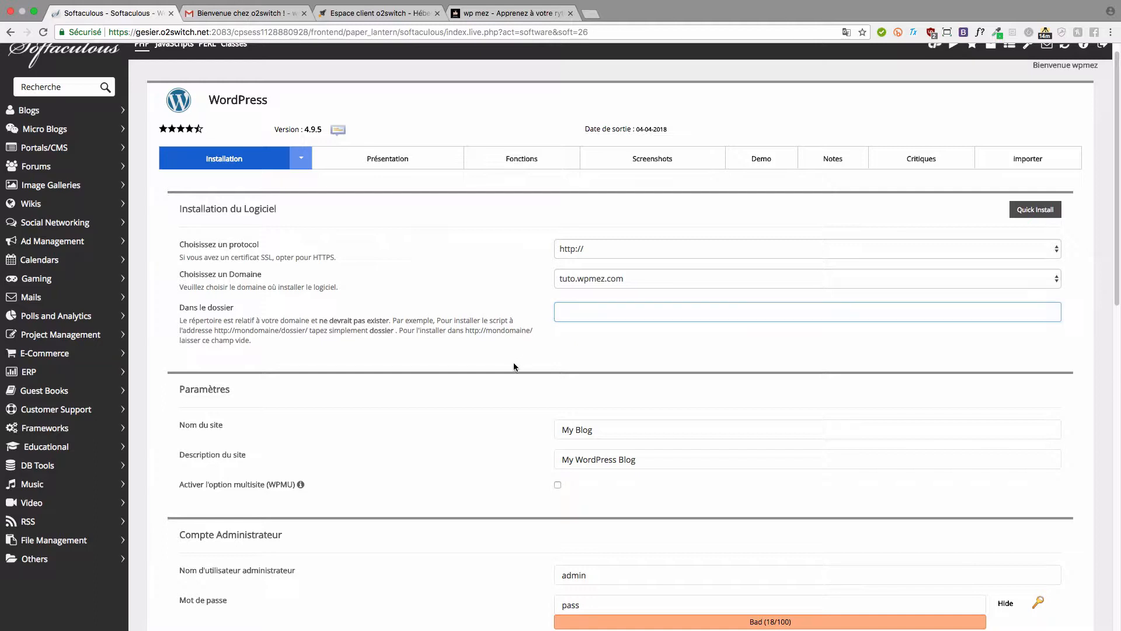
pyautogui.scroll(-2, 514, 367)
pyautogui.scroll(-1, 513, 366)
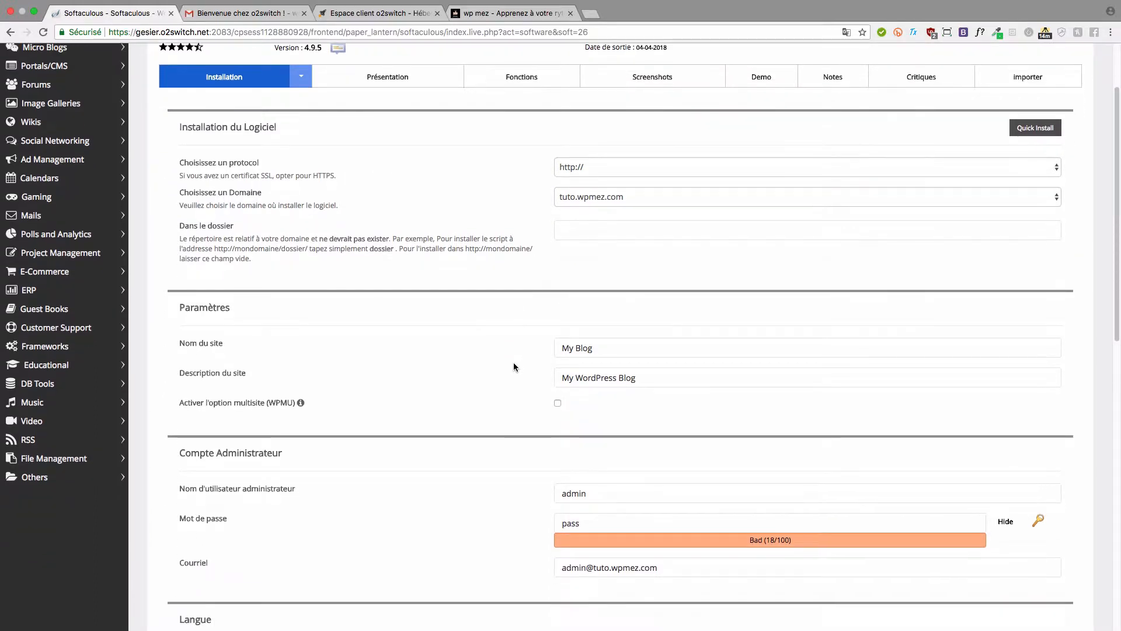
# - Replace My Blog with 'Tuto wp mez' and the description with 'la vidéo de wp mez'
pyautogui.click(572, 348)
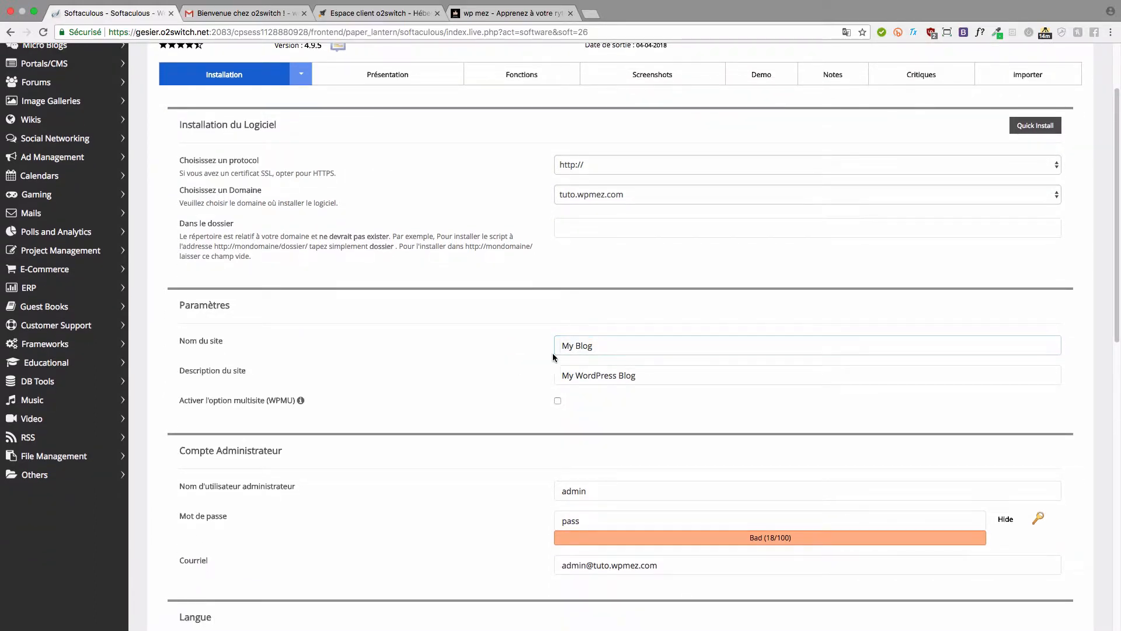
pyautogui.moveTo(621, 345); pyautogui.dragTo(565, 345)
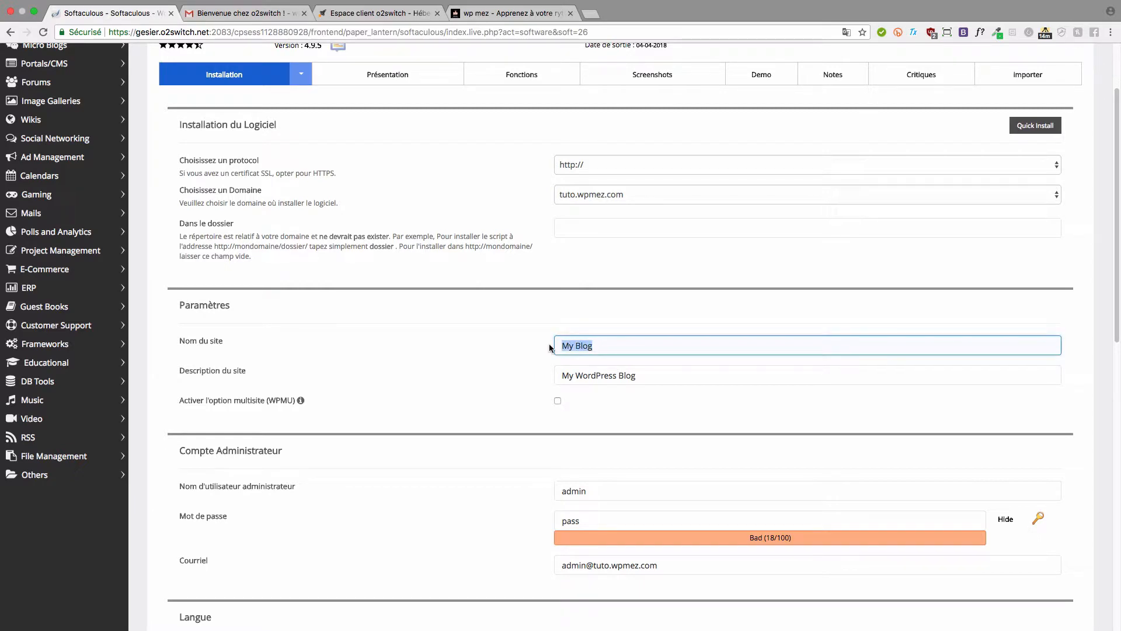
pyautogui.write('Tuto wp mez')
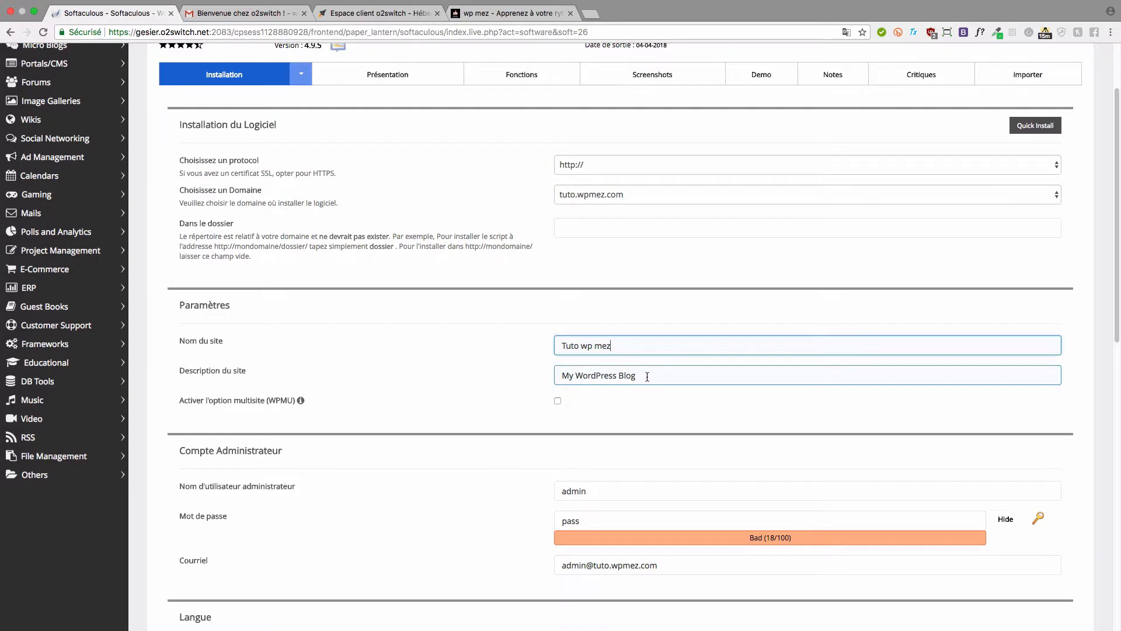
pyautogui.moveTo(646, 375); pyautogui.dragTo(548, 378)
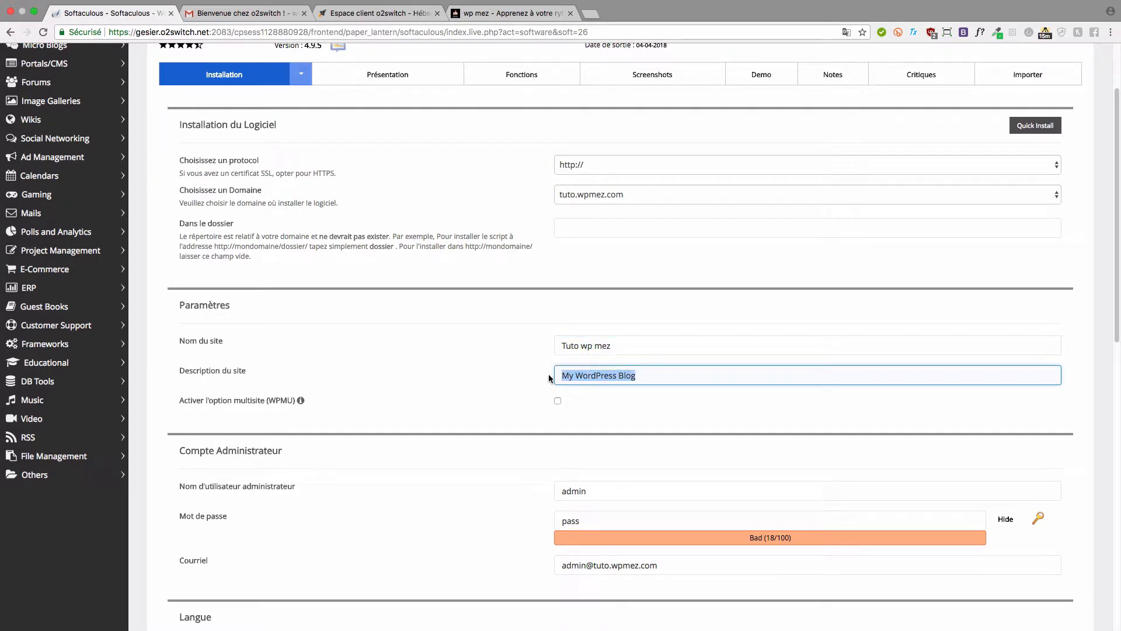
pyautogui.press('BackSpace')
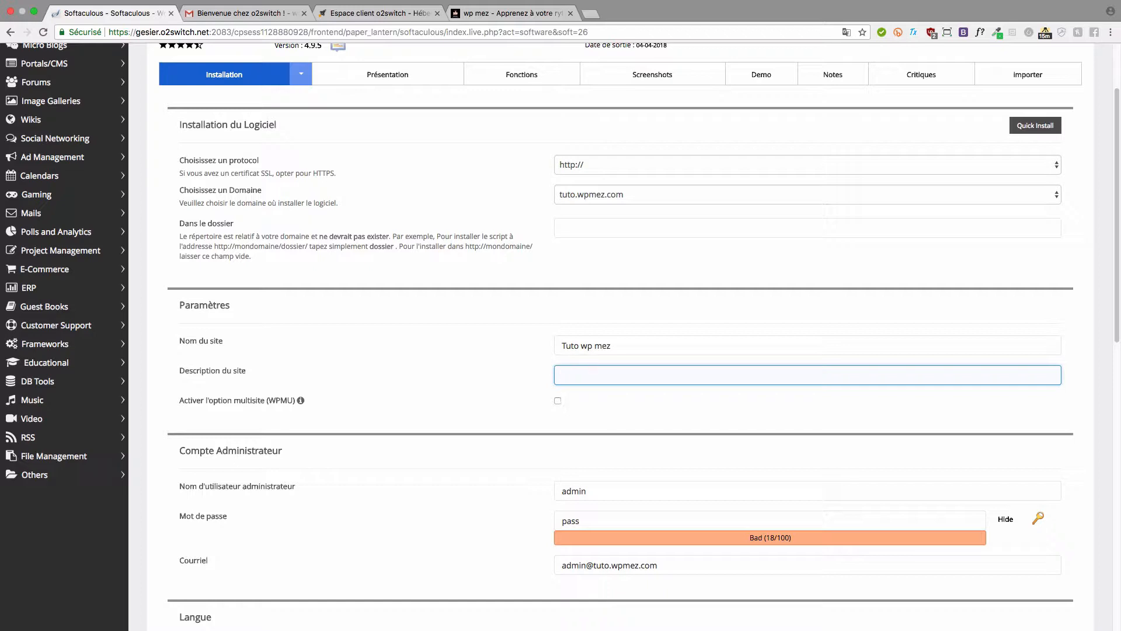
pyautogui.write('la vidéo de wp mez')
pyautogui.click(318, 386)
pyautogui.scroll(-1, 317, 387)
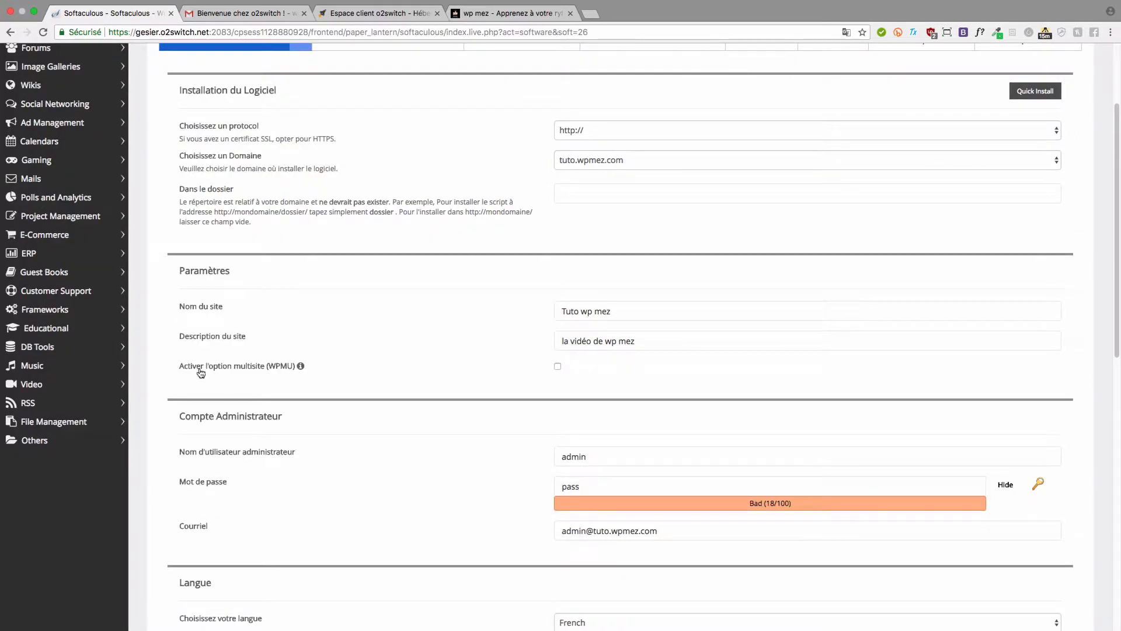
pyautogui.moveTo(300, 373)
pyautogui.scroll(-3, 482, 401)
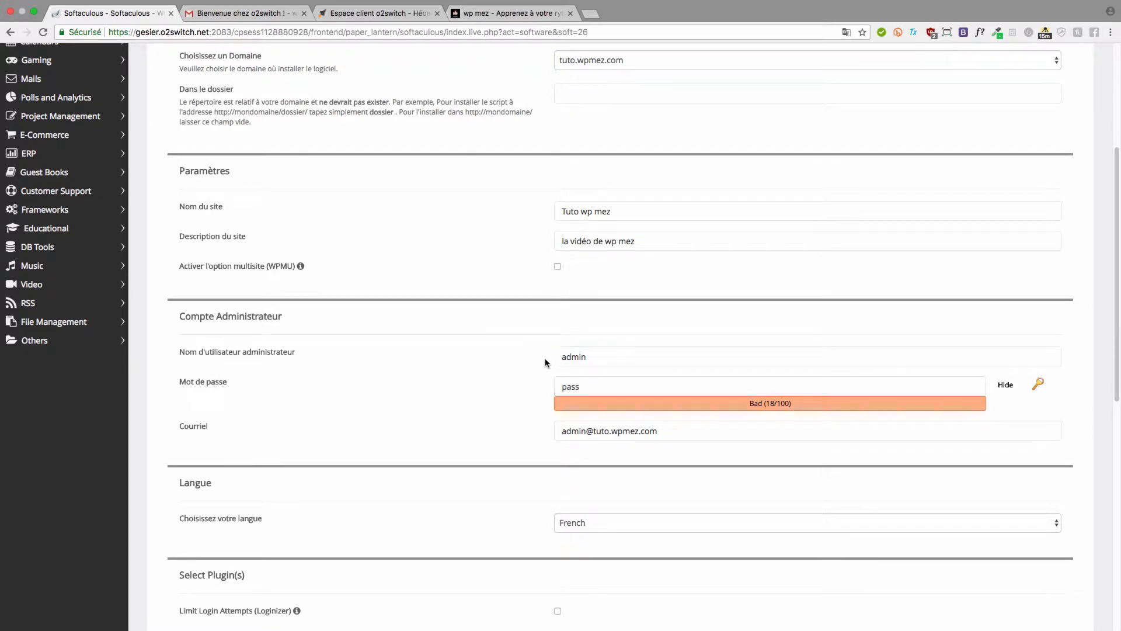
# - Clear the default admin username and password, then enter a new admin username
pyautogui.moveTo(593, 358); pyautogui.dragTo(544, 360)
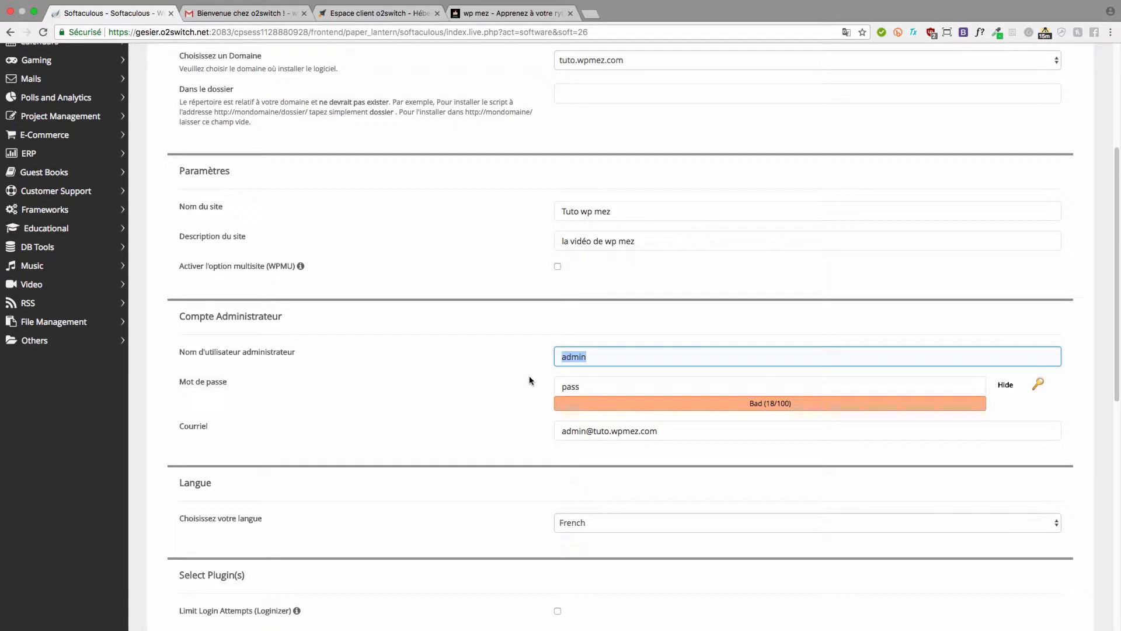
pyautogui.press('BackSpace')
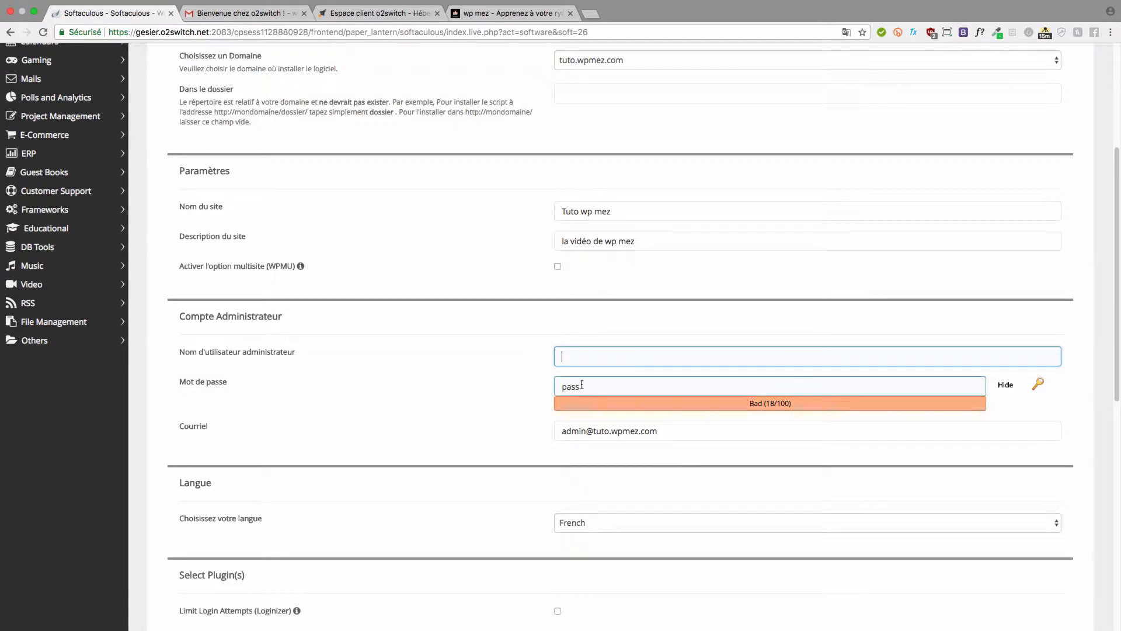
pyautogui.moveTo(582, 385); pyautogui.dragTo(541, 387)
pyautogui.press('BackSpace')
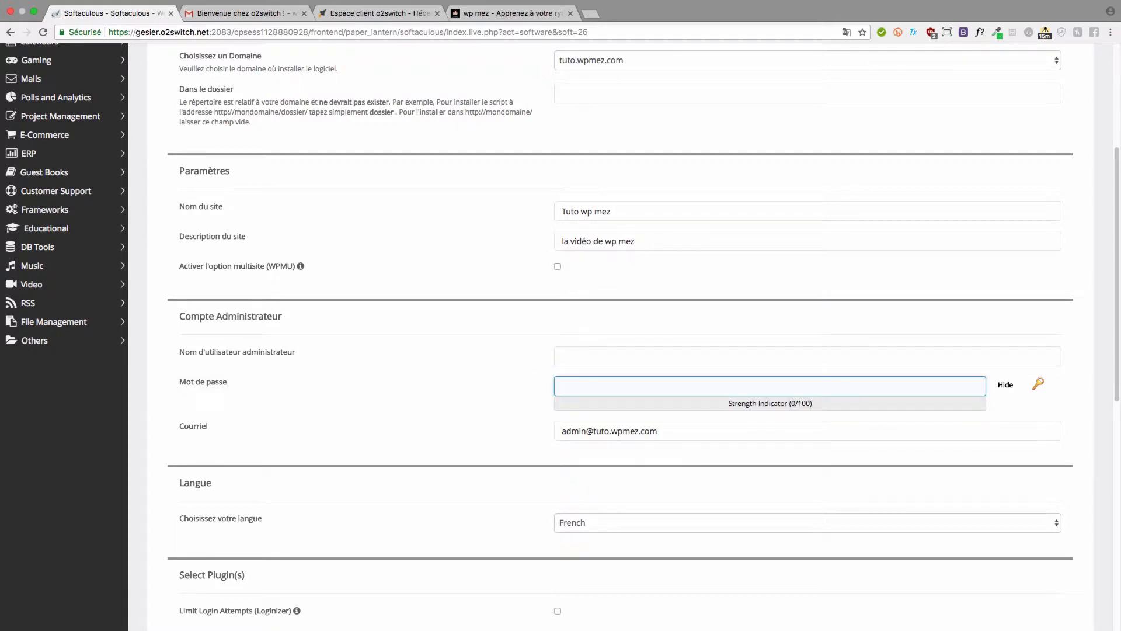
pyautogui.click(592, 353)
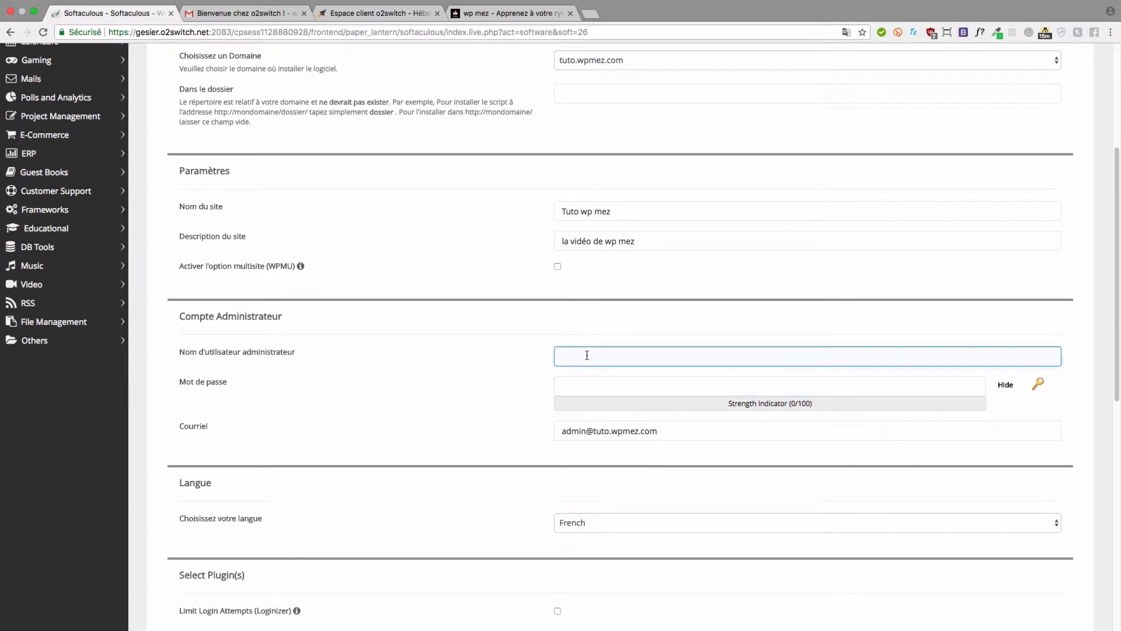
pyautogui.write('w')
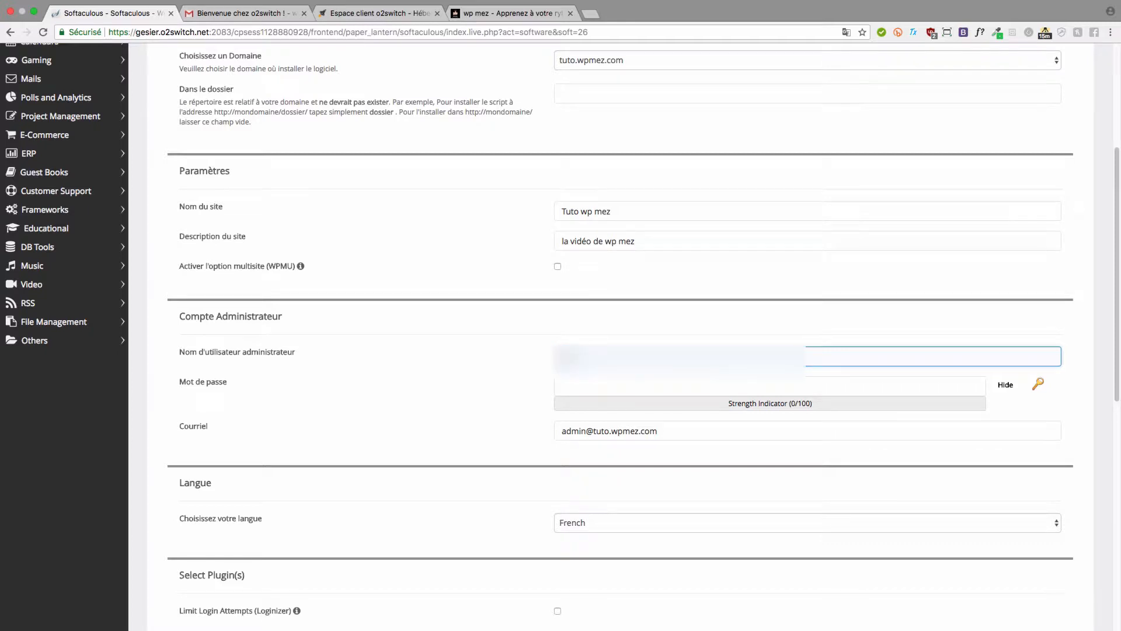
pyautogui.write('***')
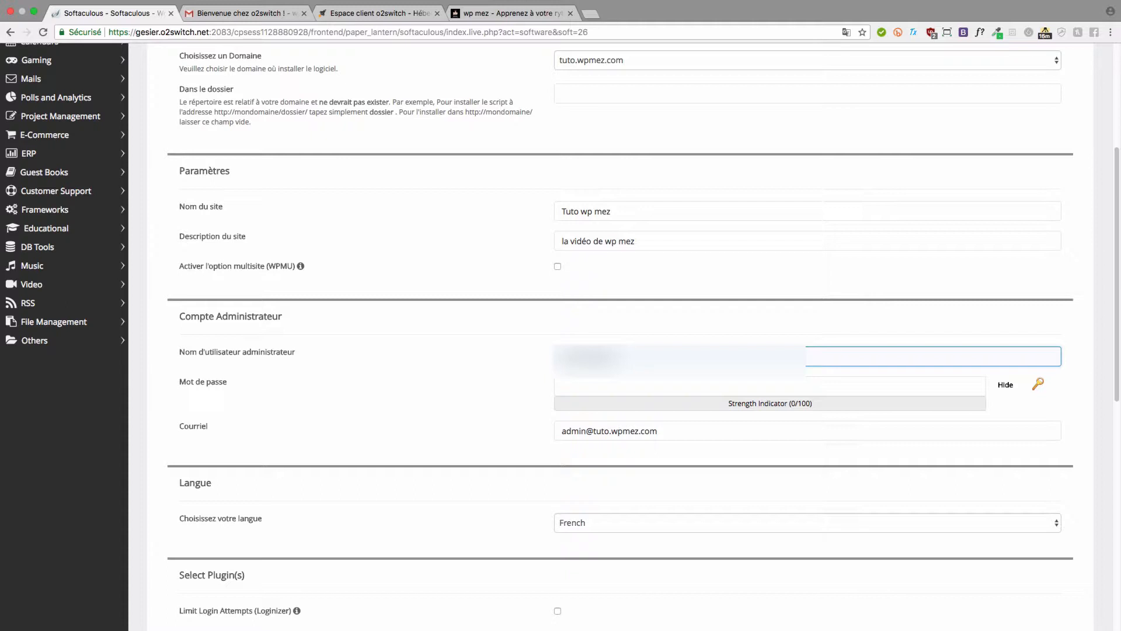
# - Generate a random admin password rated Strong (60/100) with the key icon
pyautogui.click(225, 389)
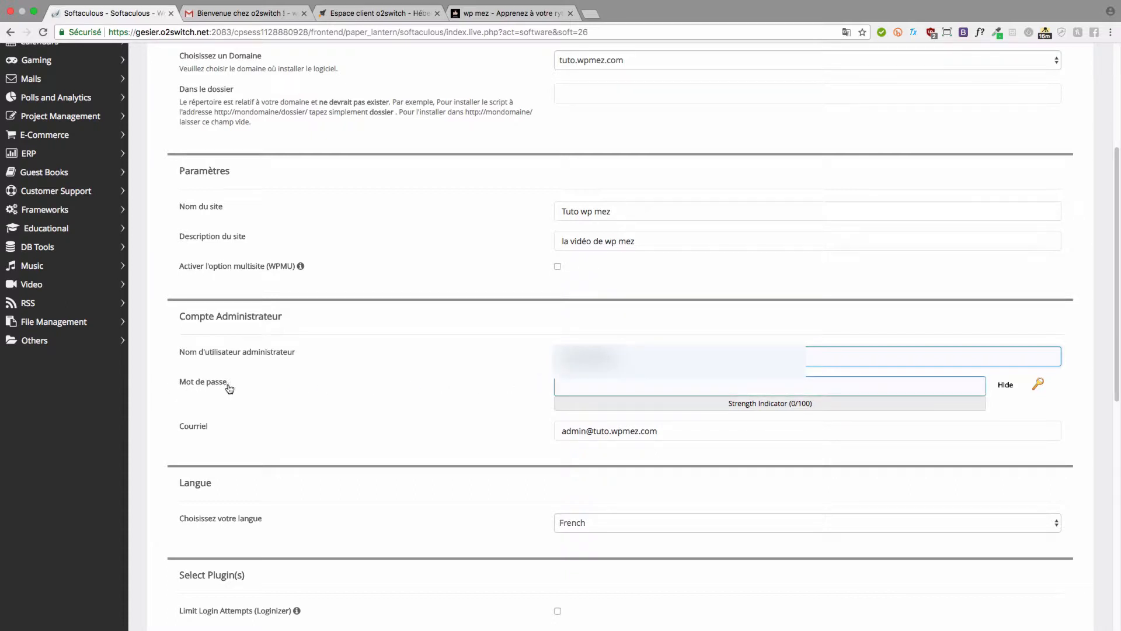
pyautogui.click(598, 384)
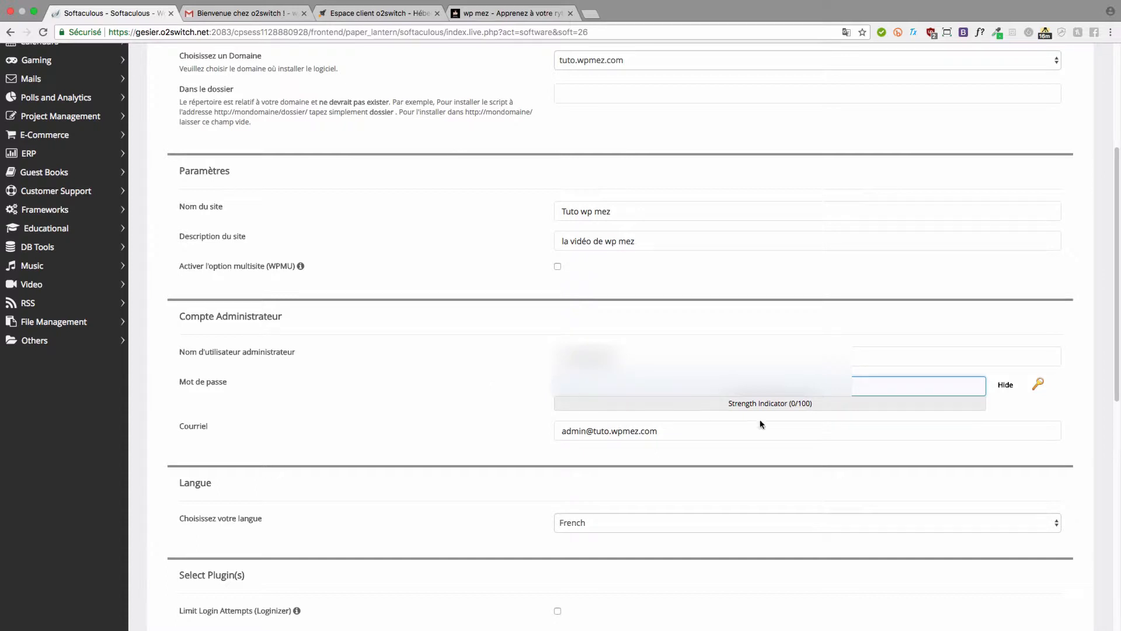
pyautogui.click(1037, 391)
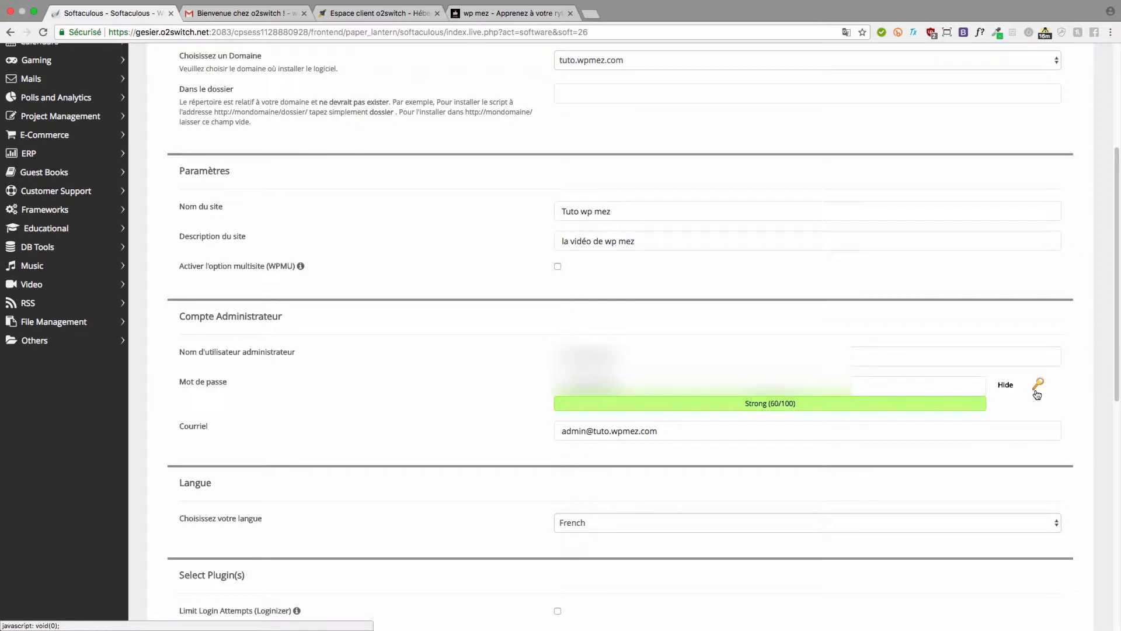
pyautogui.click(1037, 392)
pyautogui.moveTo(639, 384); pyautogui.dragTo(547, 387)
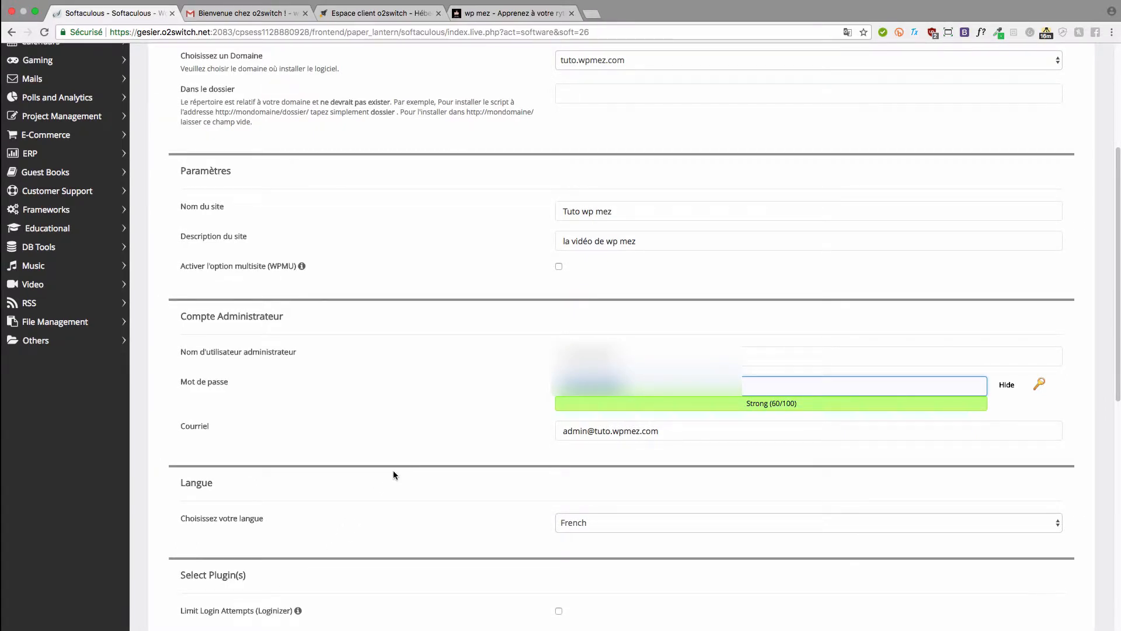
pyautogui.click(421, 440)
# - Replace the administrator's e-mail with a new contact address
pyautogui.scroll(-2, 432, 461)
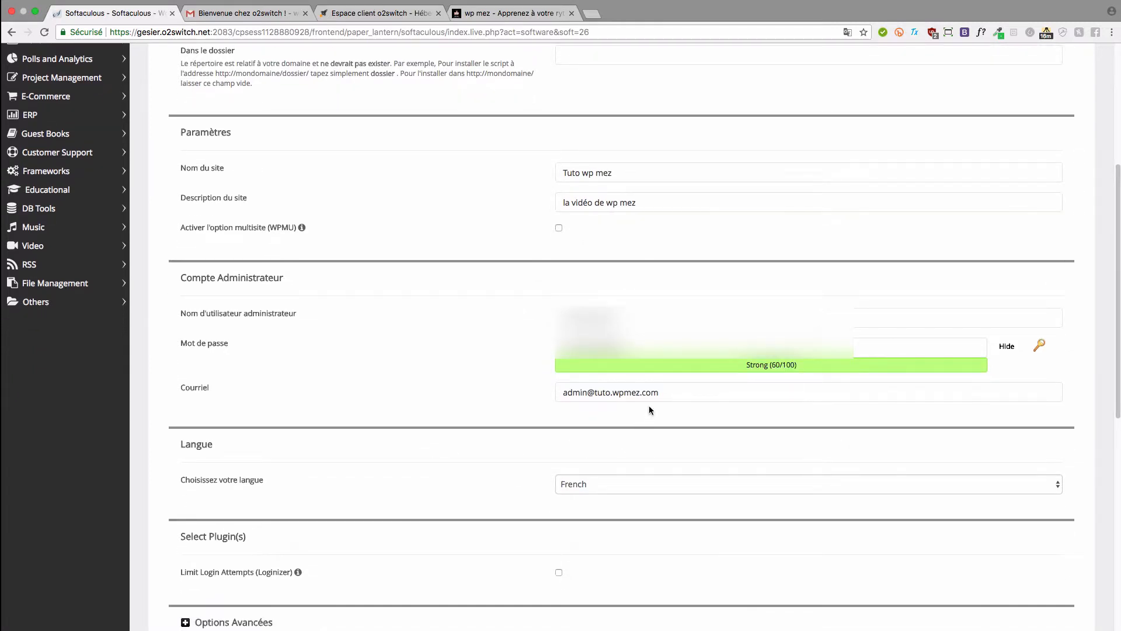
pyautogui.click(666, 389)
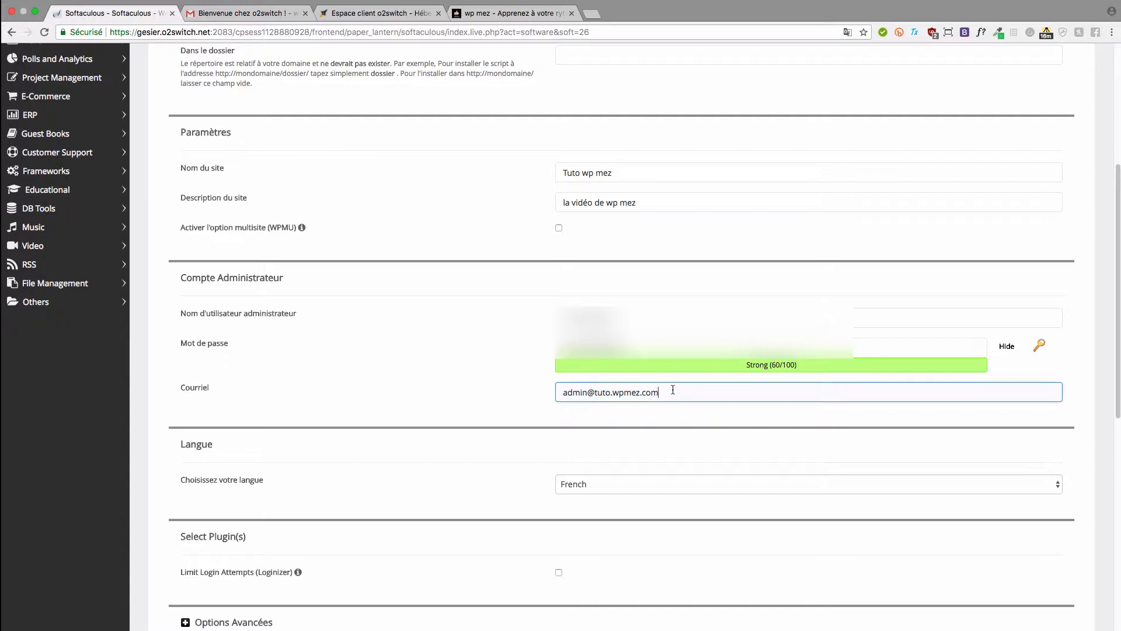
pyautogui.moveTo(671, 388); pyautogui.dragTo(563, 391)
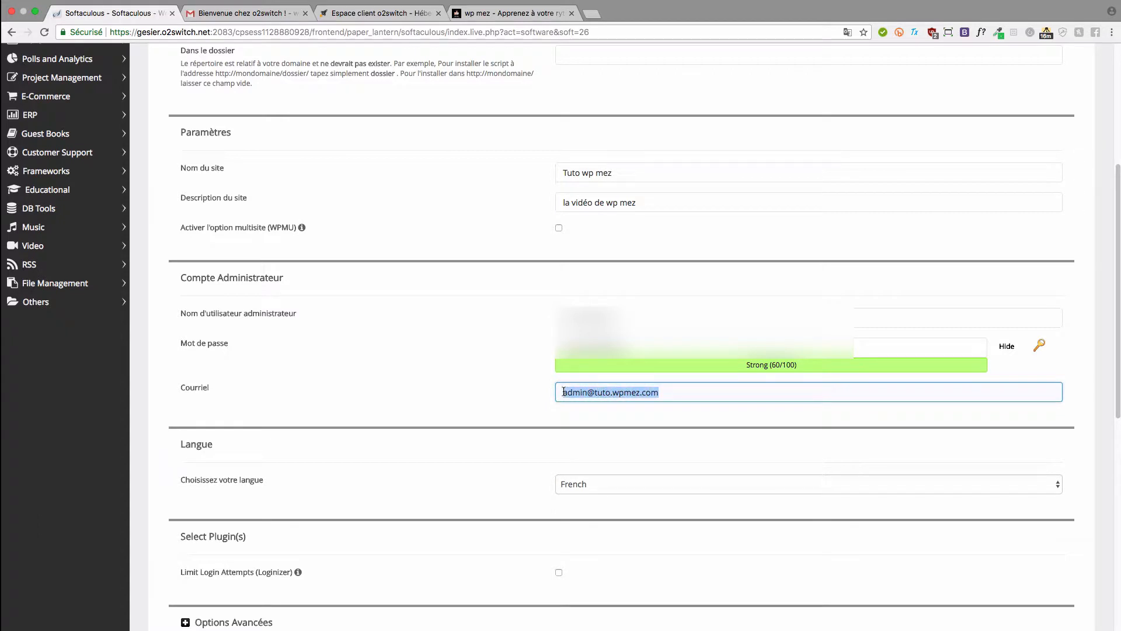
pyautogui.press('BackSpace')
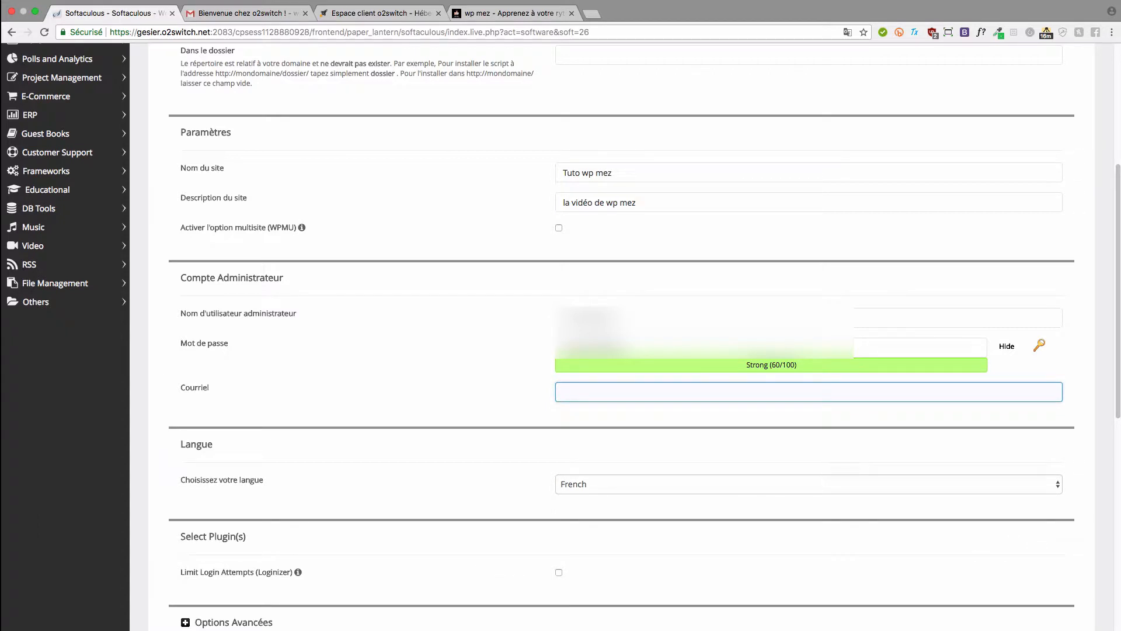
pyautogui.moveTo(658, 396); pyautogui.dragTo(534, 386)
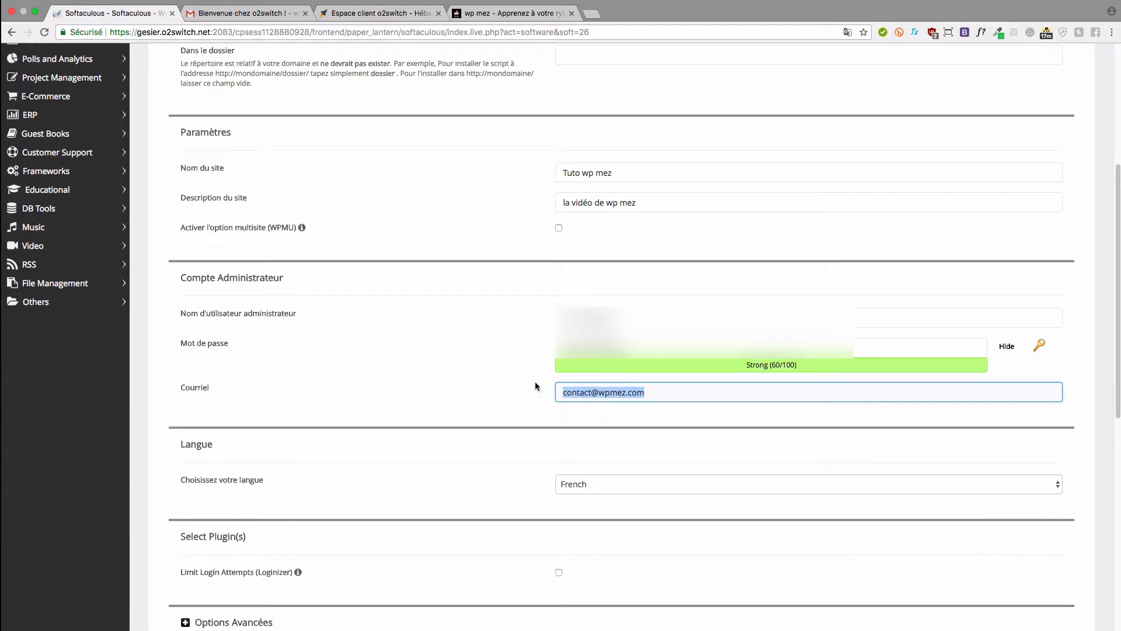
pyautogui.click(535, 383)
# - Keep French selected as the site language
pyautogui.scroll(-3, 535, 383)
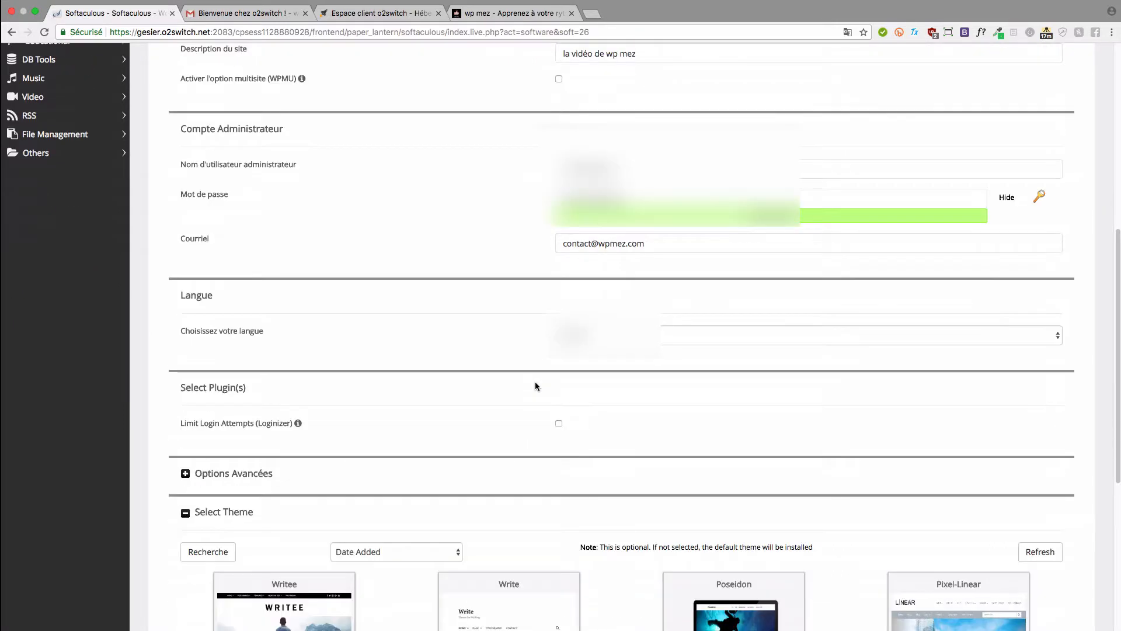
pyautogui.click(633, 344)
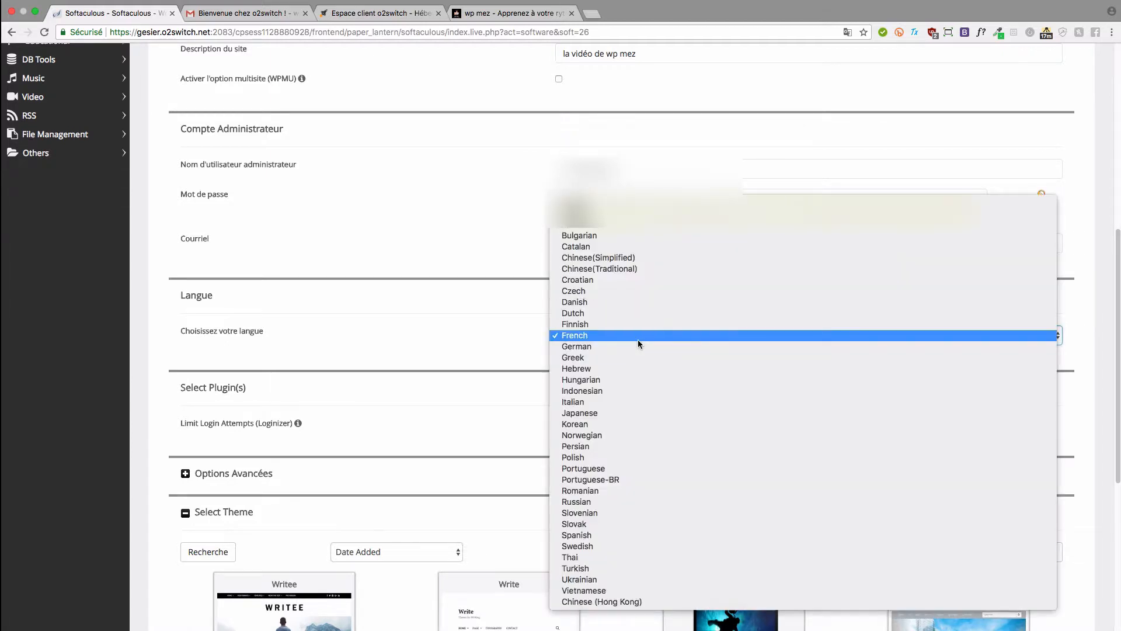
pyautogui.click(639, 336)
# - Enable Mise à niveau automatique under Options Avancées, then collapse the section
pyautogui.scroll(-2, 502, 337)
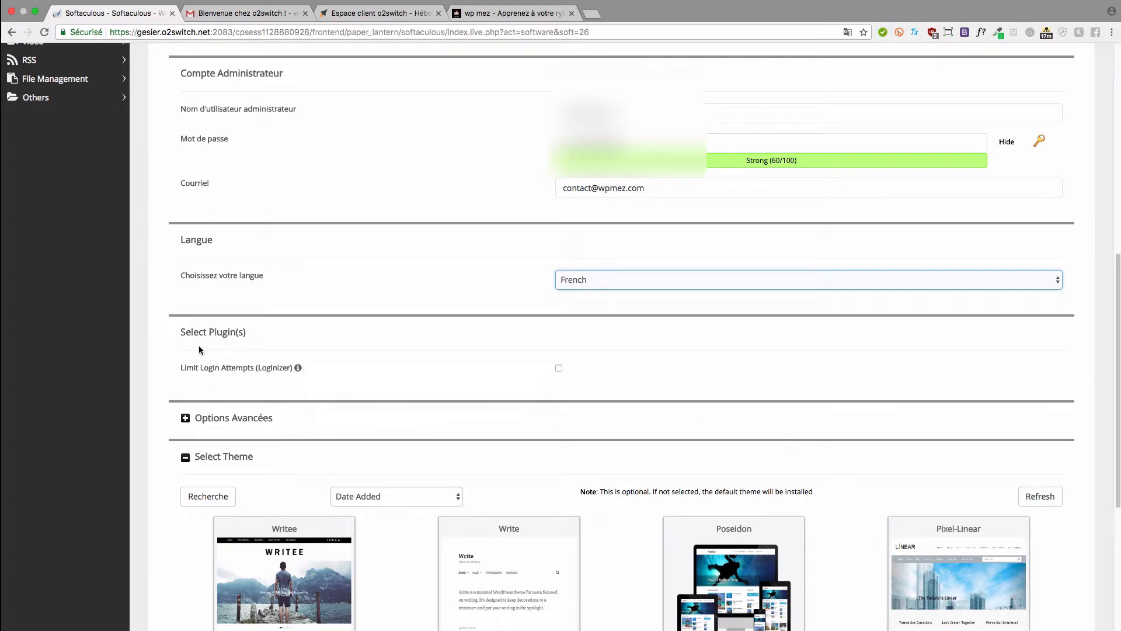
pyautogui.scroll(-1, 410, 409)
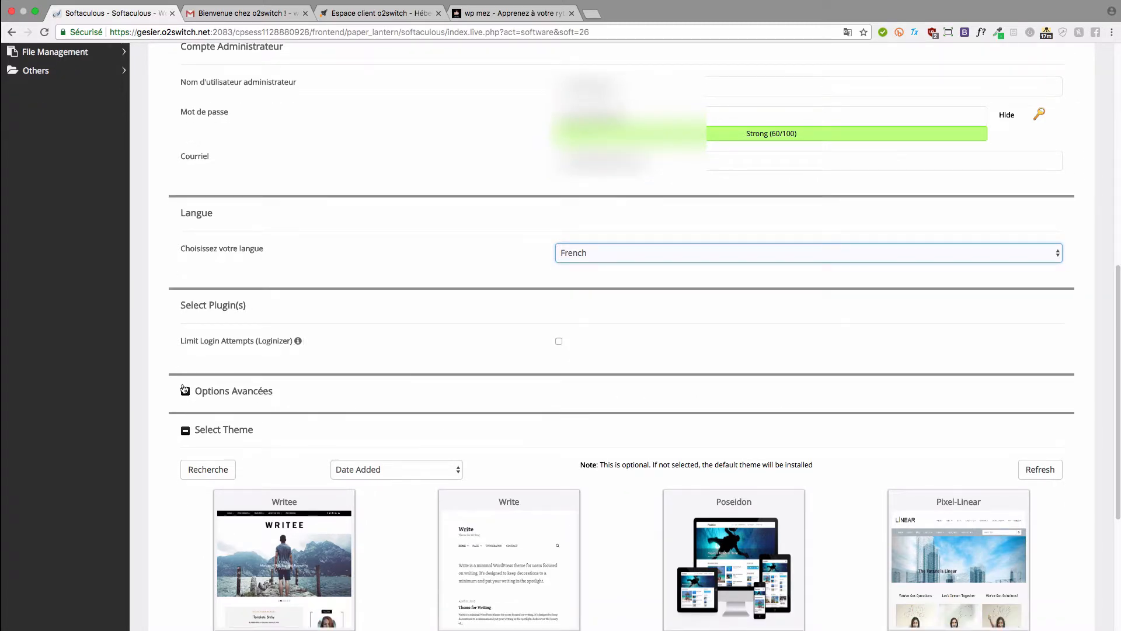
pyautogui.click(186, 392)
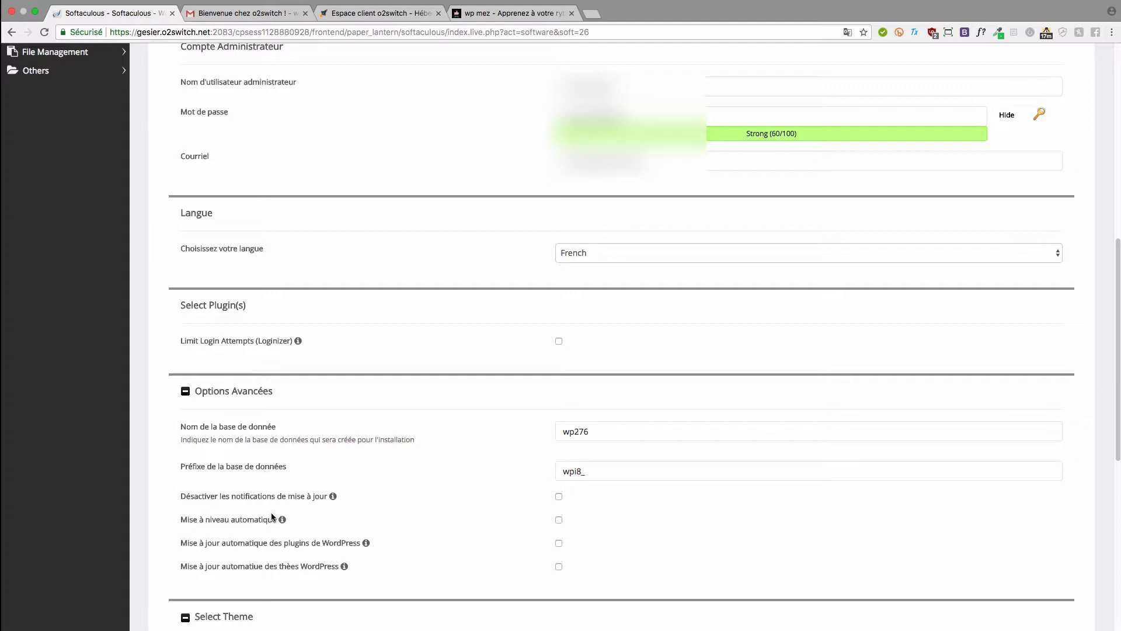
pyautogui.moveTo(257, 519)
pyautogui.click(226, 391)
# - Leave the installation-details e-mail blank and launch the WordPress installation
pyautogui.scroll(-2, 227, 396)
pyautogui.scroll(-5, 227, 396)
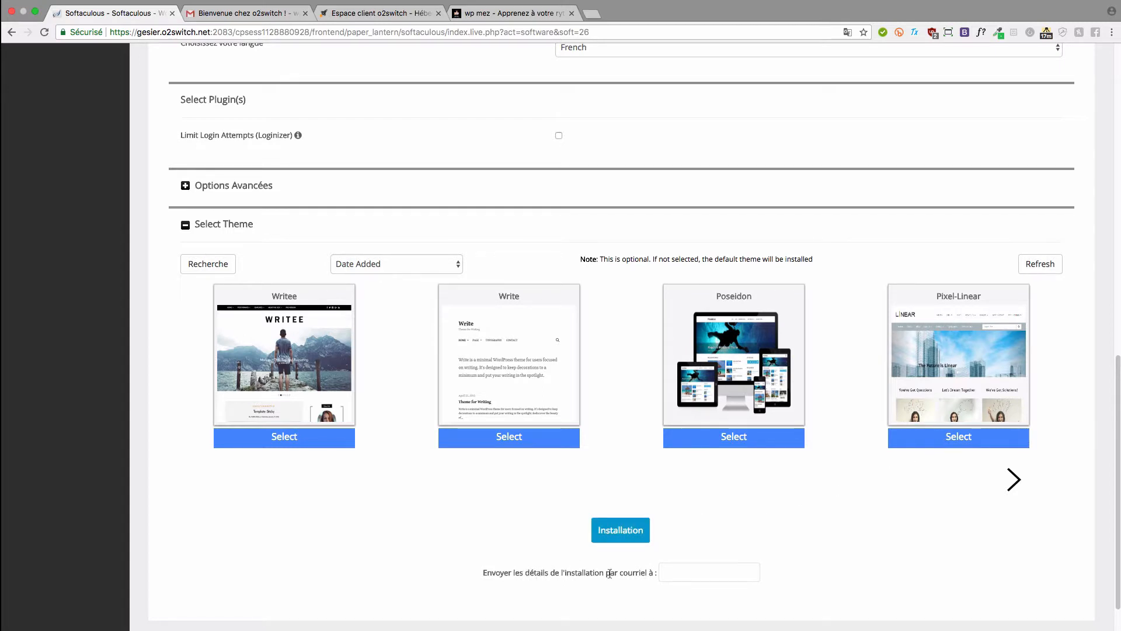
pyautogui.click(670, 568)
pyautogui.click(532, 557)
pyautogui.click(615, 533)
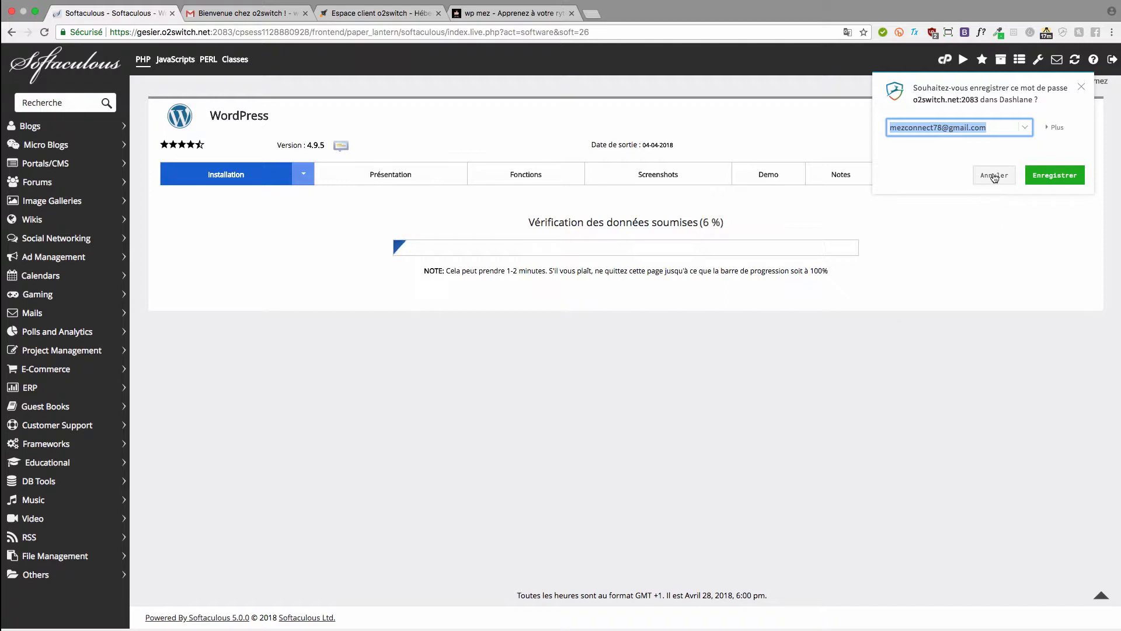
# - Decline the Dashlane password save and review the success message and tuto.wpmez.com/wp-admin link
pyautogui.click(993, 175)
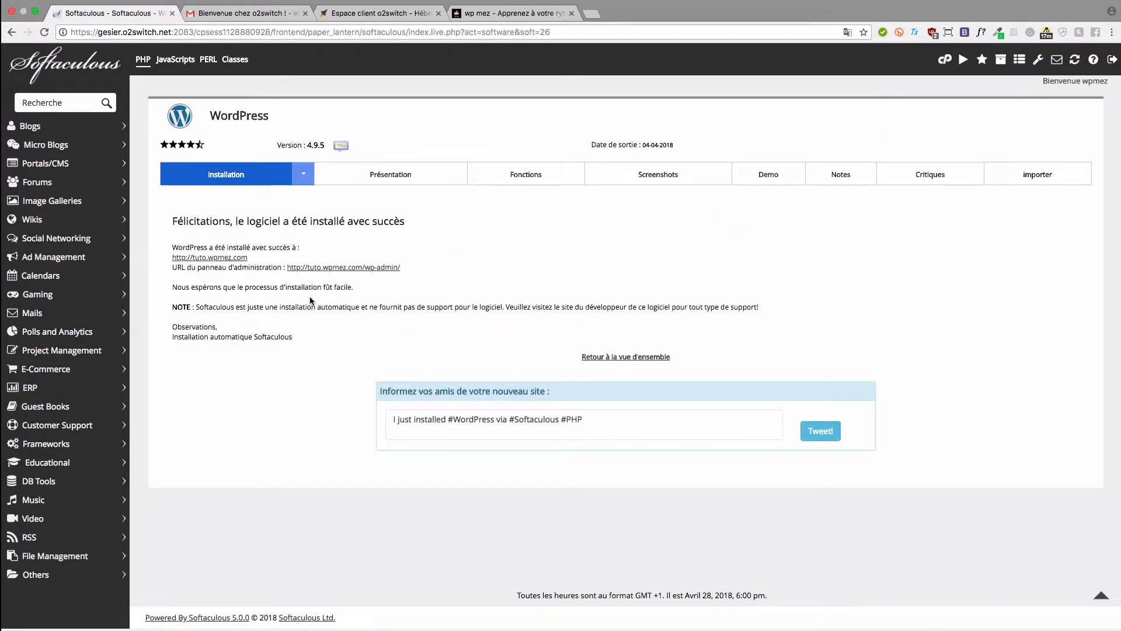
pyautogui.moveTo(416, 222); pyautogui.dragTo(165, 217)
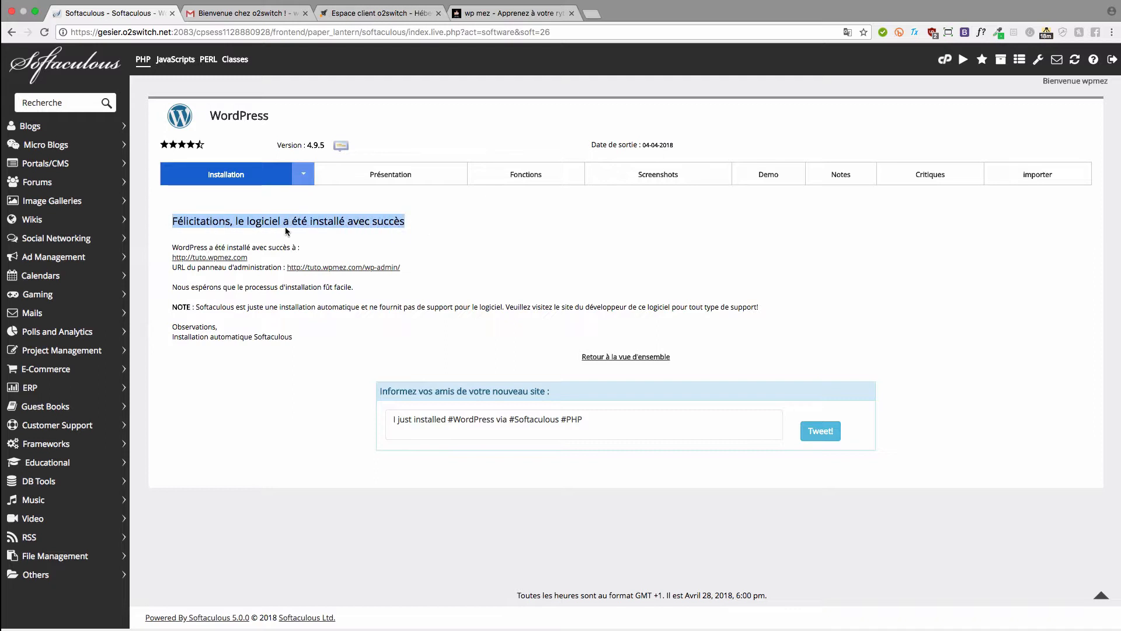
pyautogui.click(433, 226)
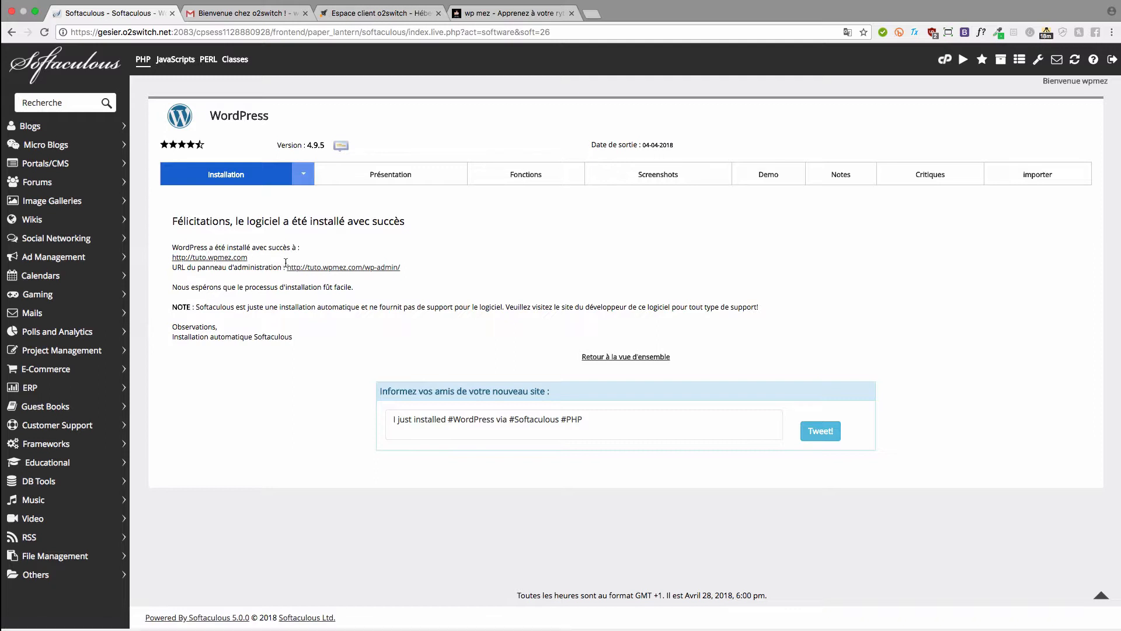
pyautogui.moveTo(166, 270); pyautogui.dragTo(284, 268)
pyautogui.click(446, 256)
# - Open tuto.wpmez.com/wp-admin in a new tab and switch to the WordPress dashboard
pyautogui.rightClick(373, 269)
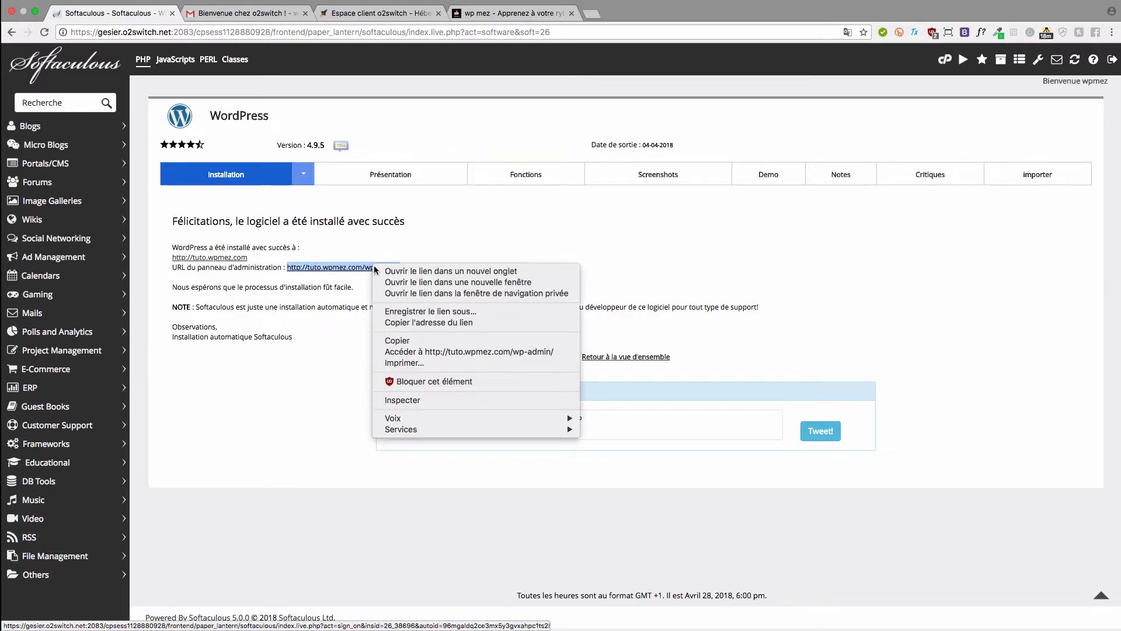
pyautogui.click(409, 271)
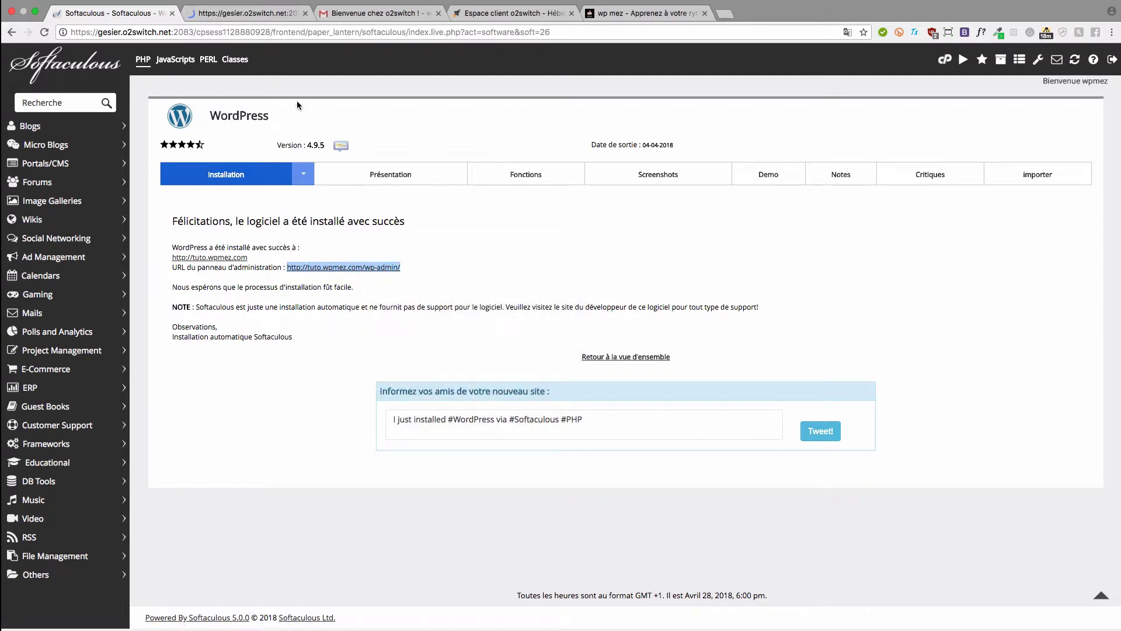
pyautogui.click(231, 13)
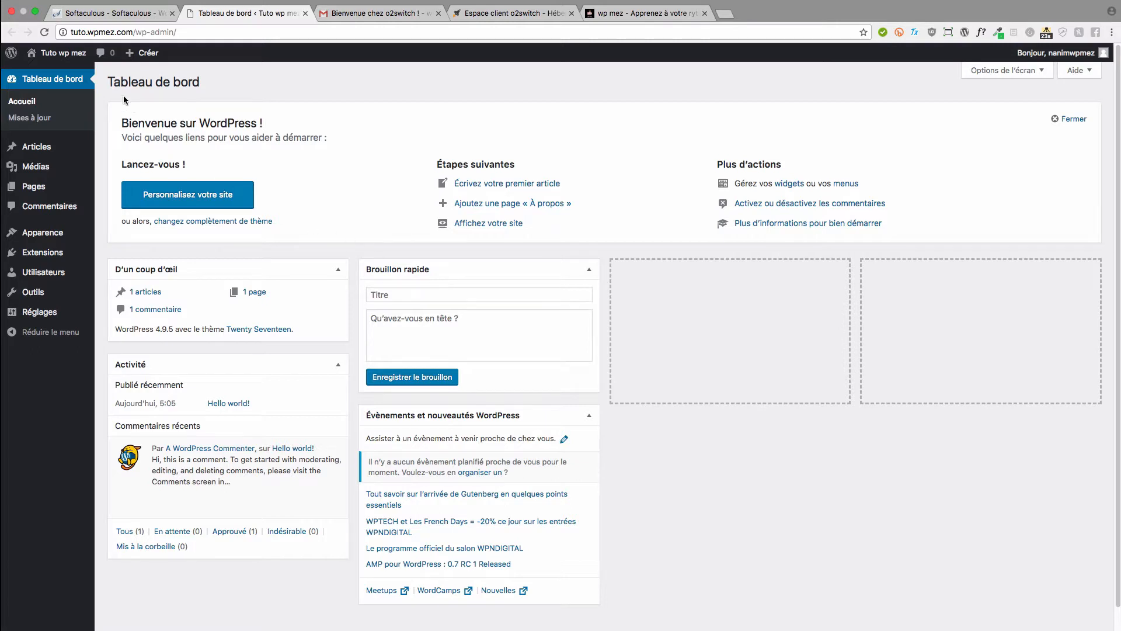
pyautogui.moveTo(127, 121); pyautogui.dragTo(305, 125)
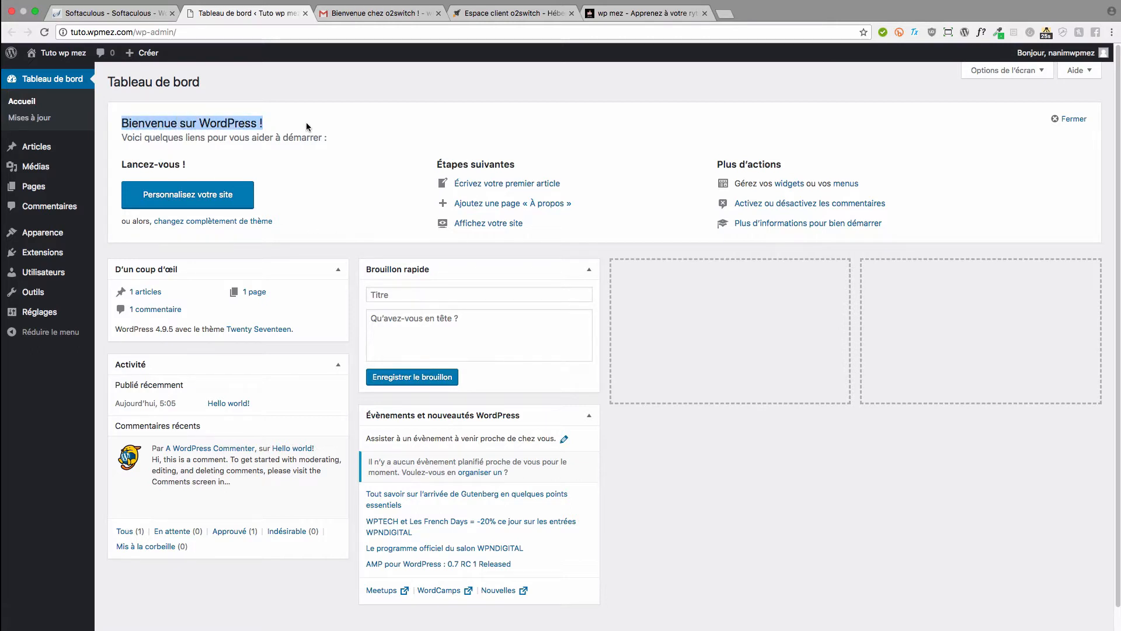
pyautogui.click(306, 122)
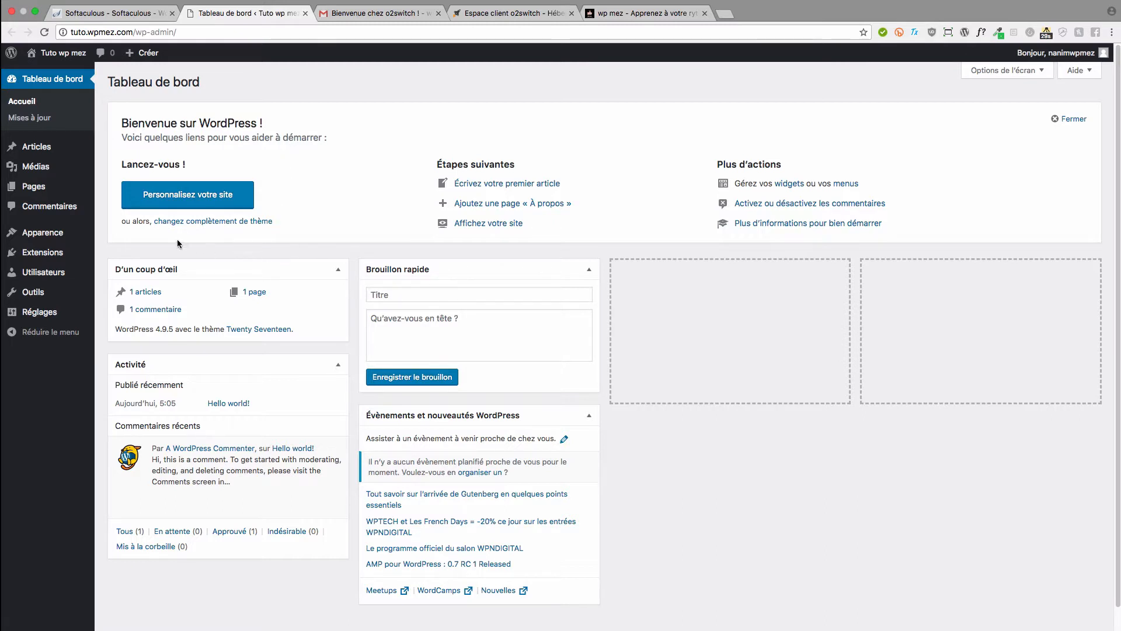
pyautogui.rightClick(56, 53)
# - Open the Tuto wp mez front page in a new tab, browse it, then return to the dashboard
pyautogui.click(77, 58)
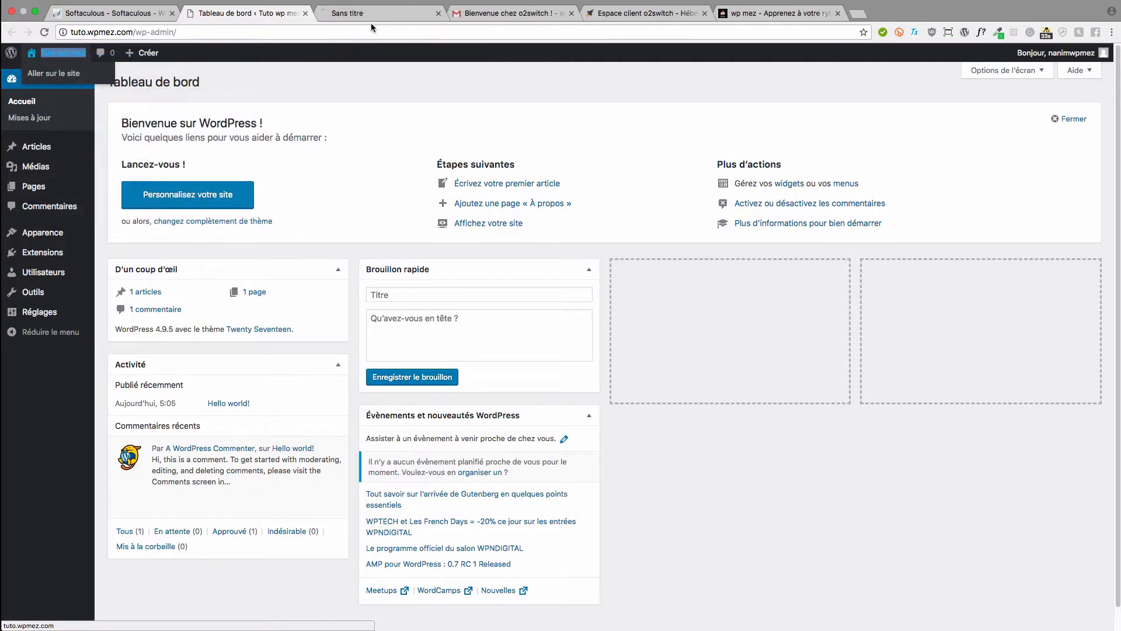
pyautogui.click(371, 14)
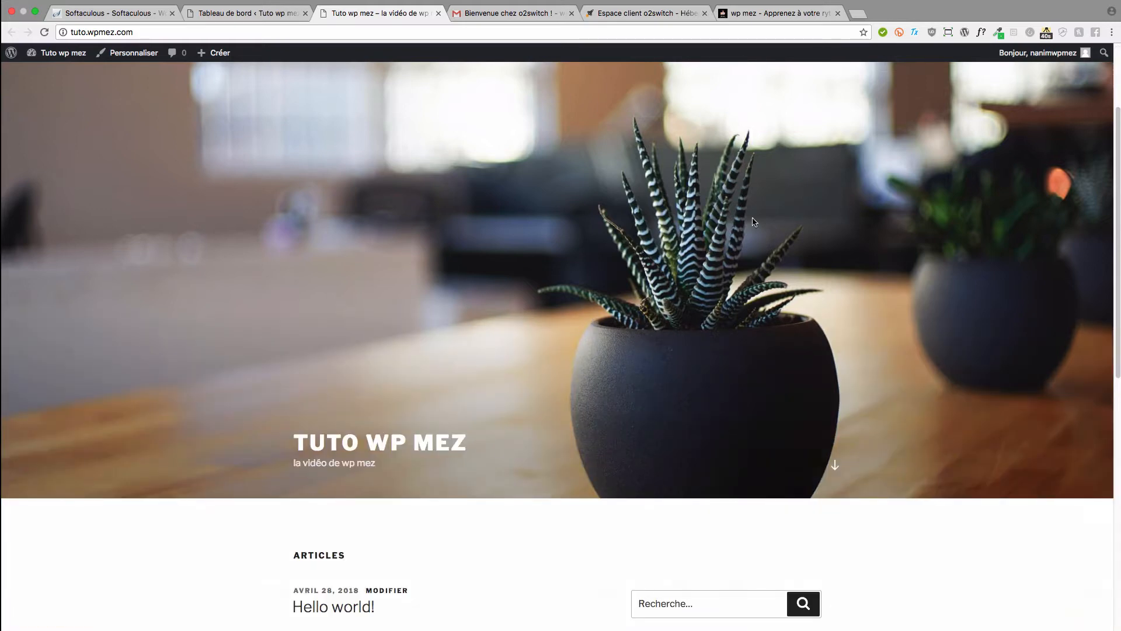
pyautogui.scroll(-1, 689, 415)
pyautogui.scroll(-10, 690, 414)
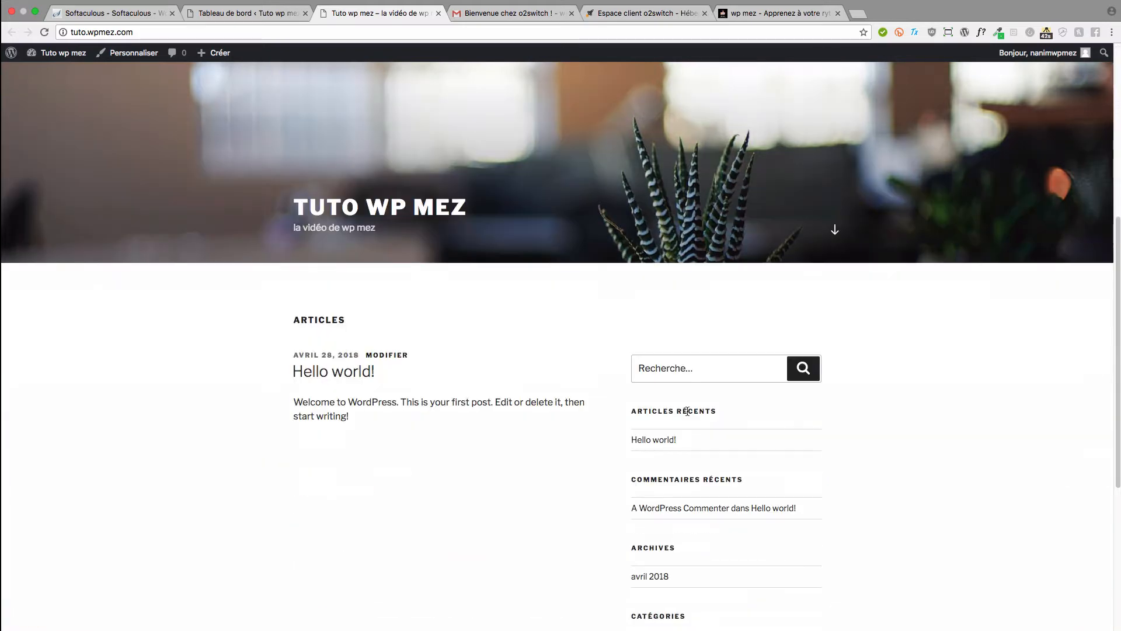
pyautogui.scroll(10, 686, 415)
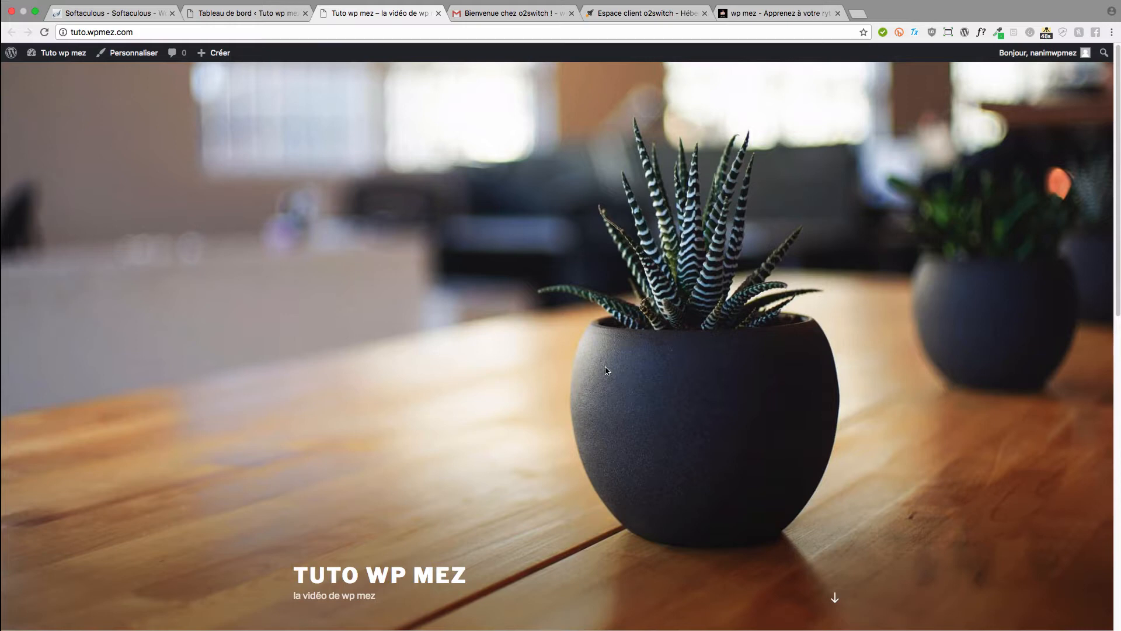
pyautogui.scroll(-2, 604, 359)
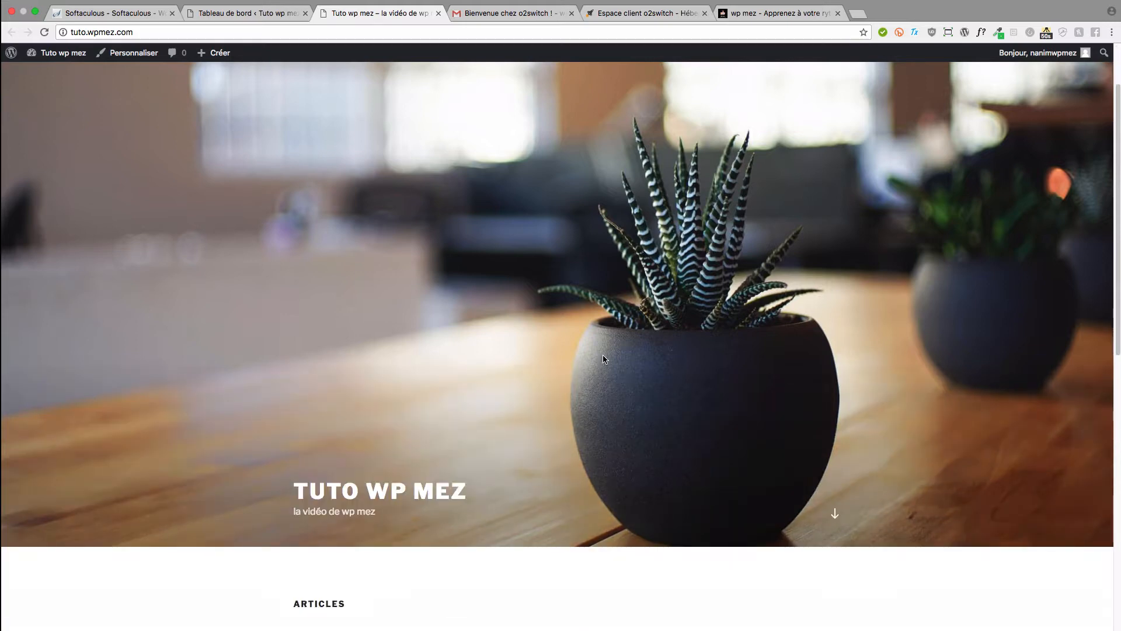
pyautogui.click(276, 17)
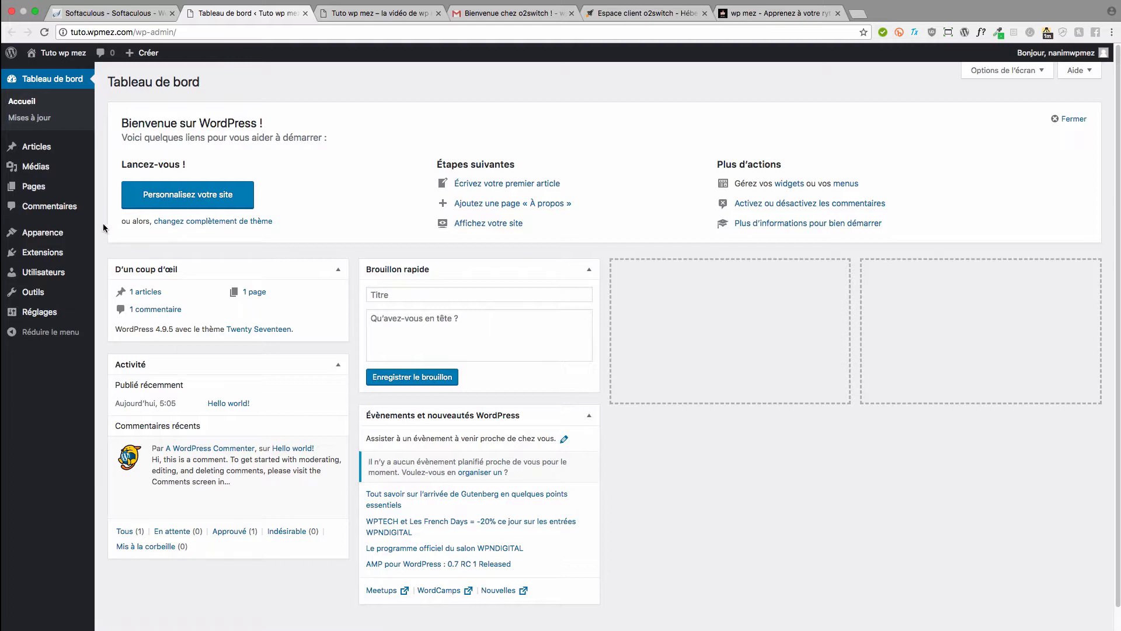
# - From Appearance > Themes, go to Add New and preview the Moesia theme
pyautogui.moveTo(80, 237)
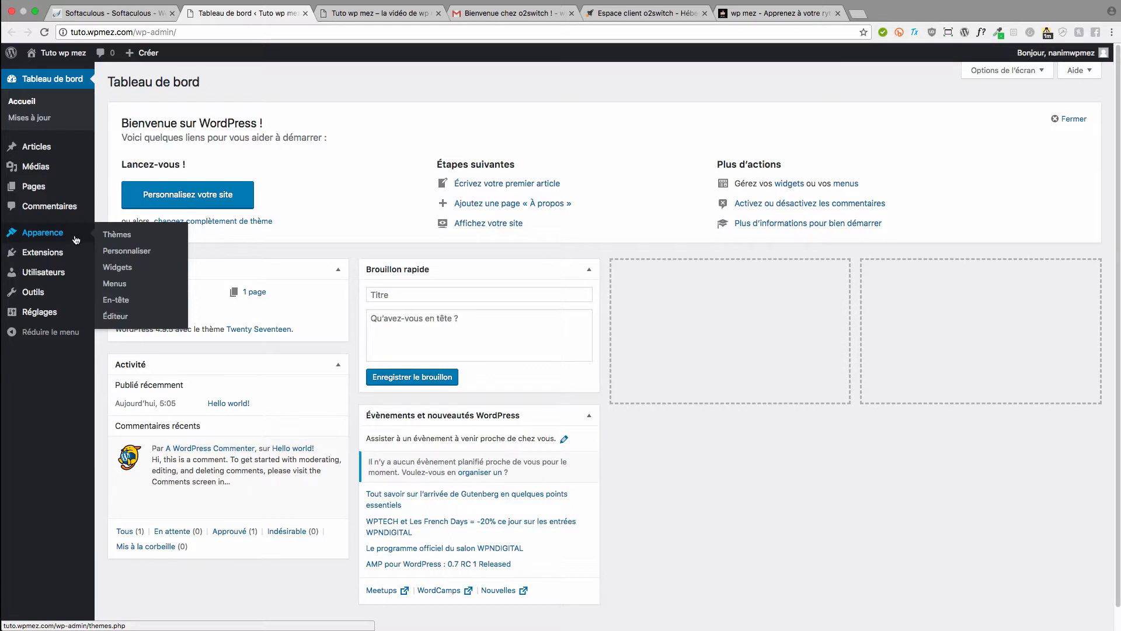
pyautogui.click(117, 235)
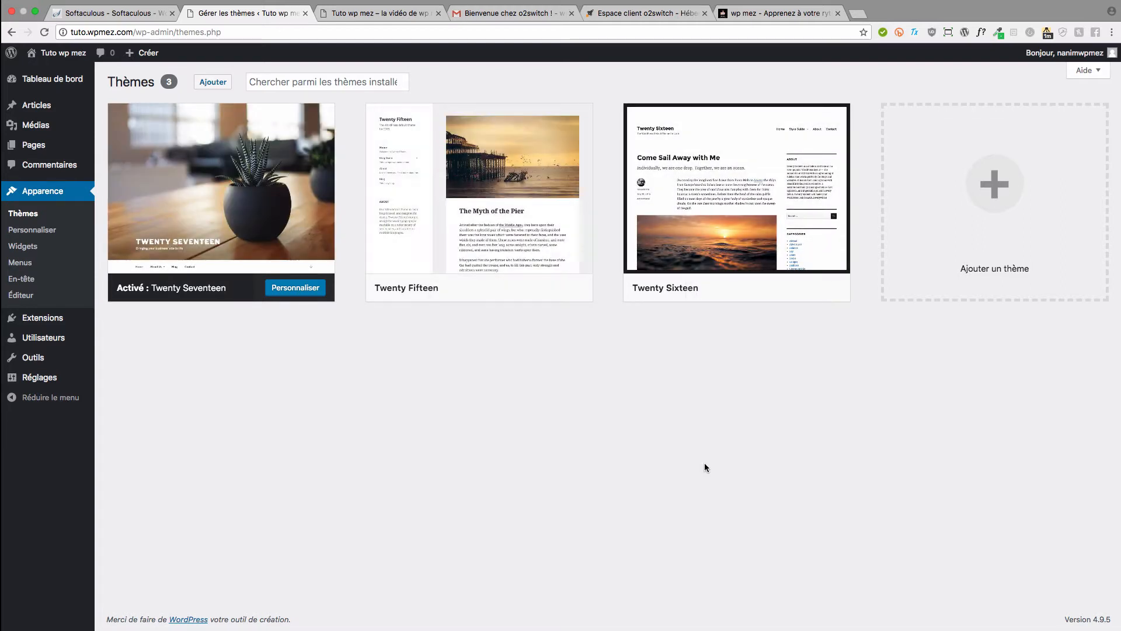
pyautogui.click(981, 185)
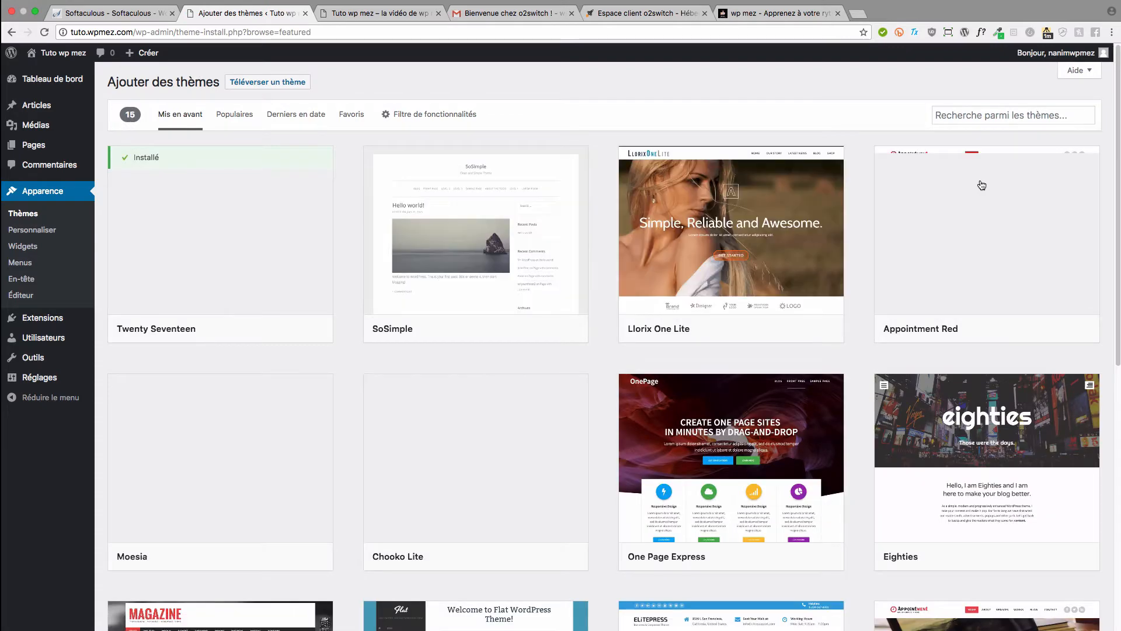
pyautogui.scroll(-4, 881, 266)
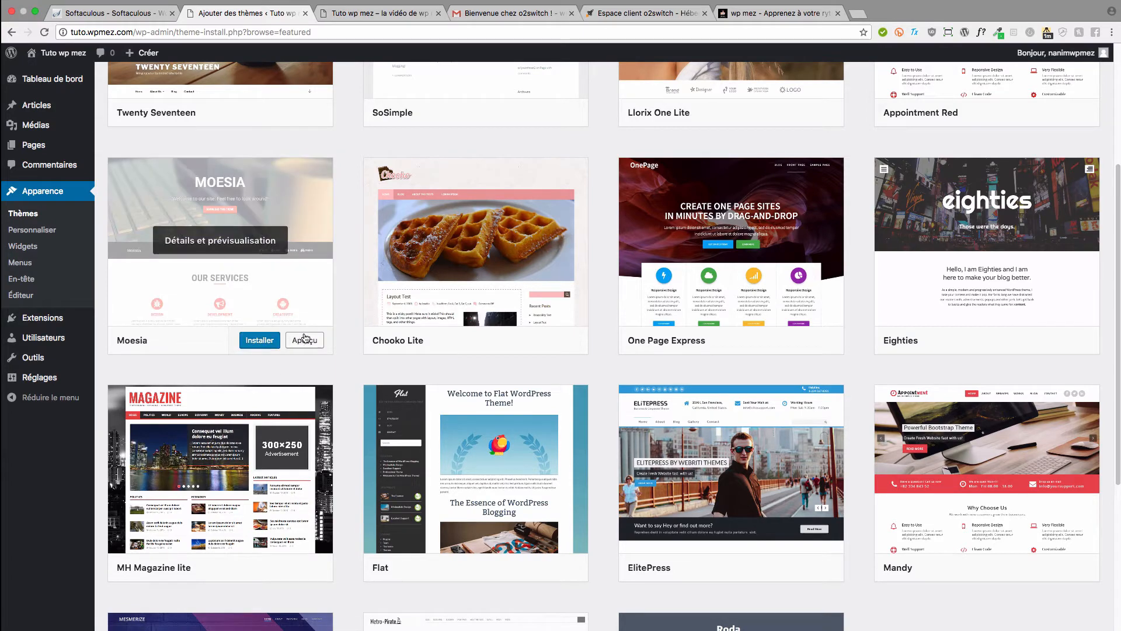
pyautogui.click(304, 340)
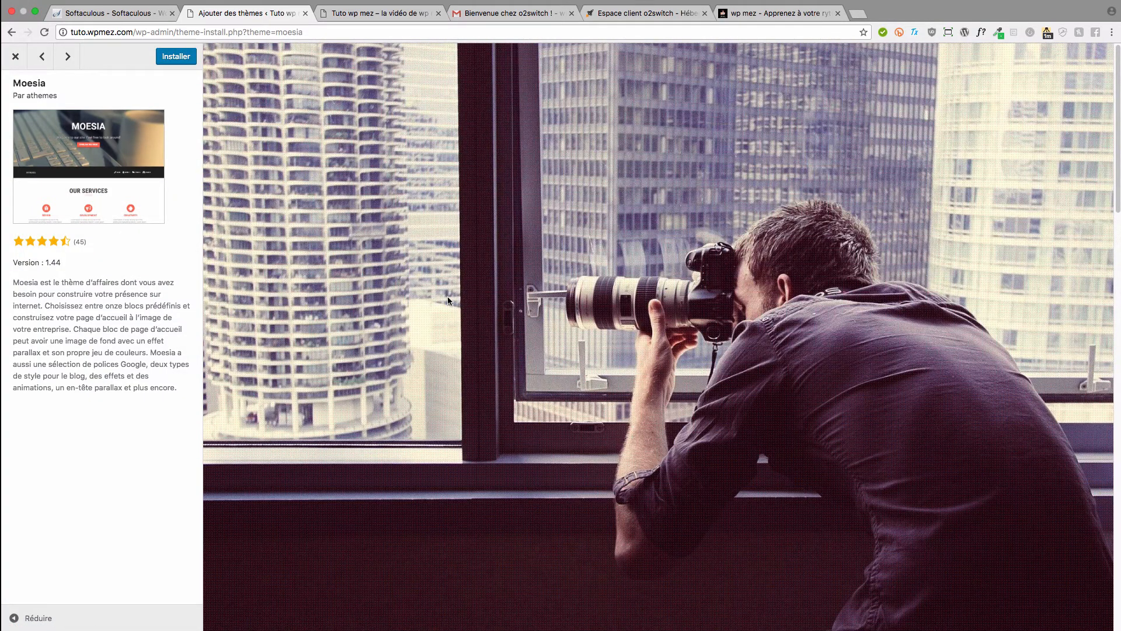
# - Install and activate Moesia from its preview, then open Customize on the active Moesia card
pyautogui.scroll(-4, 507, 297)
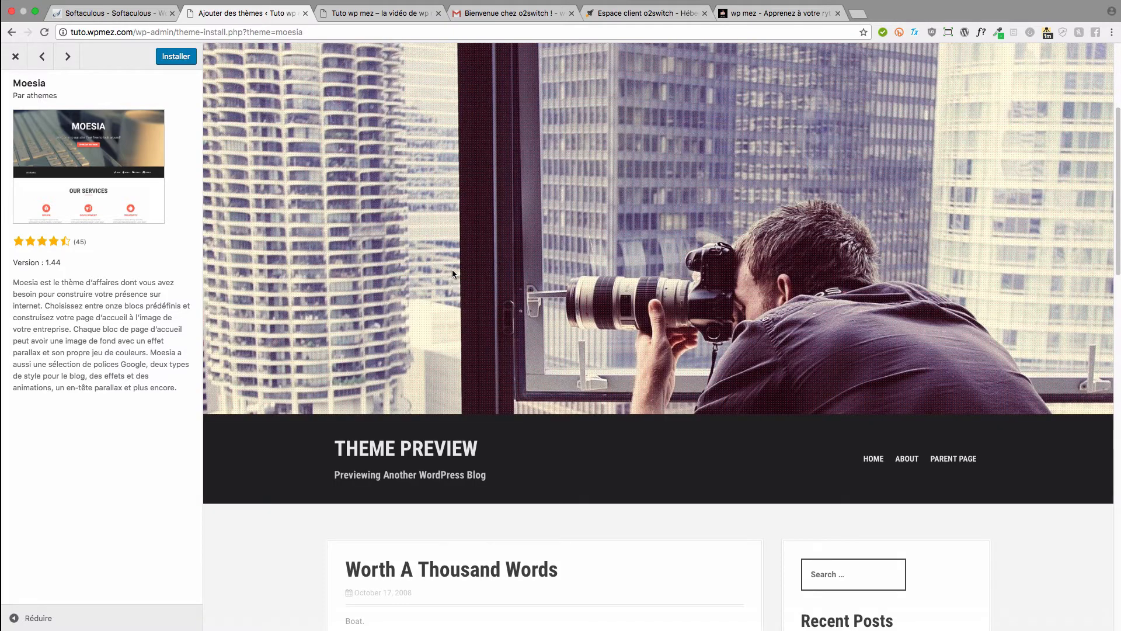
pyautogui.scroll(-3, 655, 289)
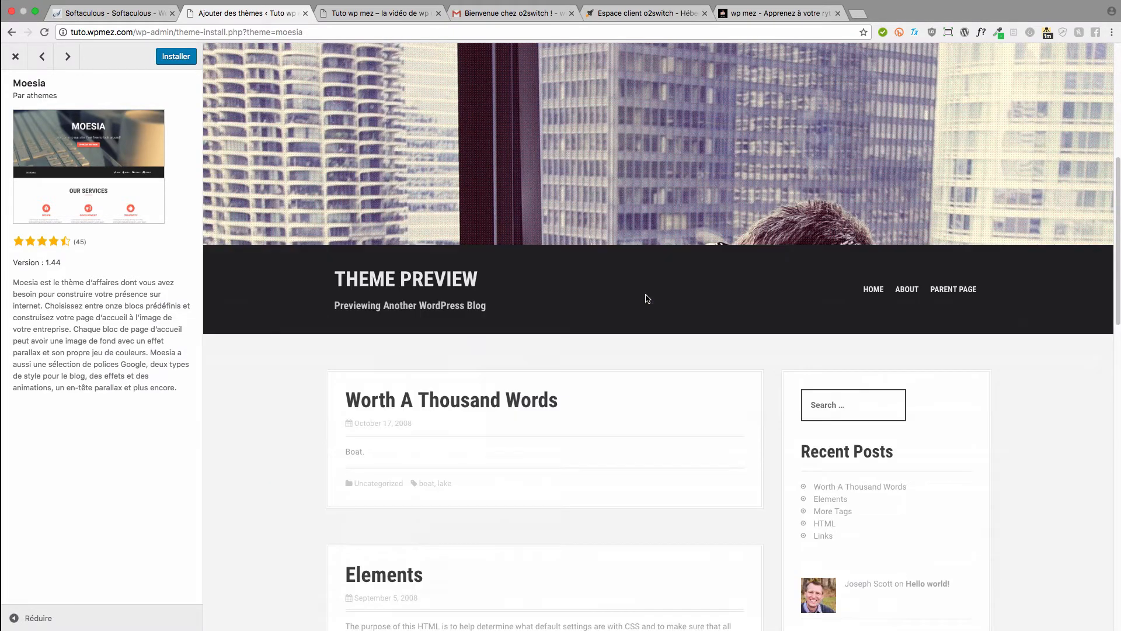
pyautogui.scroll(-2, 639, 298)
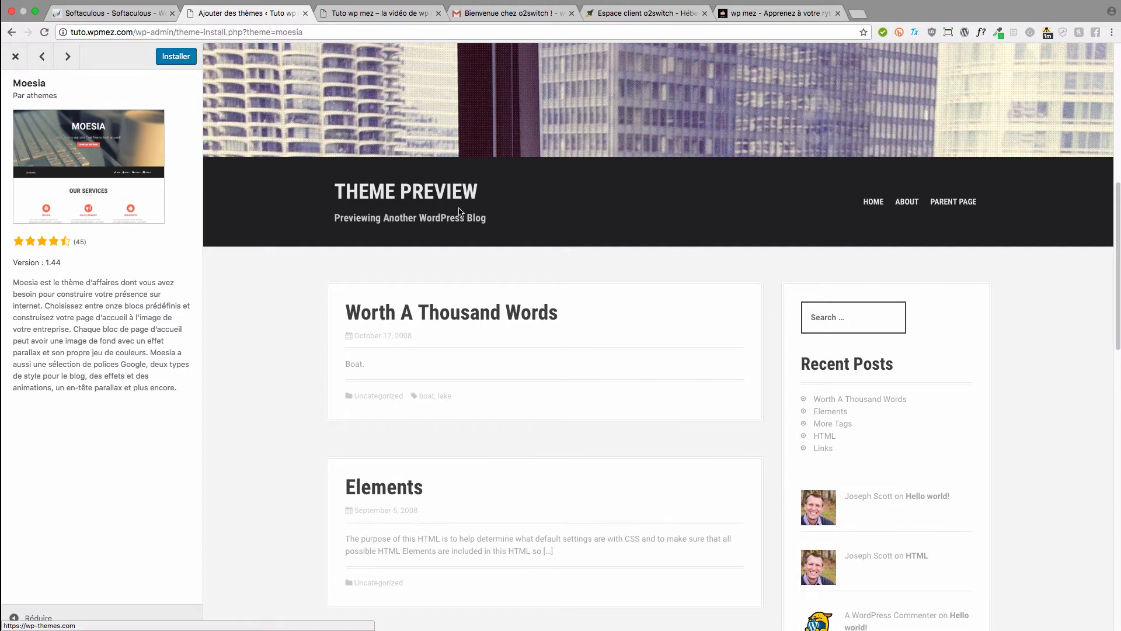
pyautogui.scroll(-3, 602, 285)
pyautogui.scroll(-5, 614, 292)
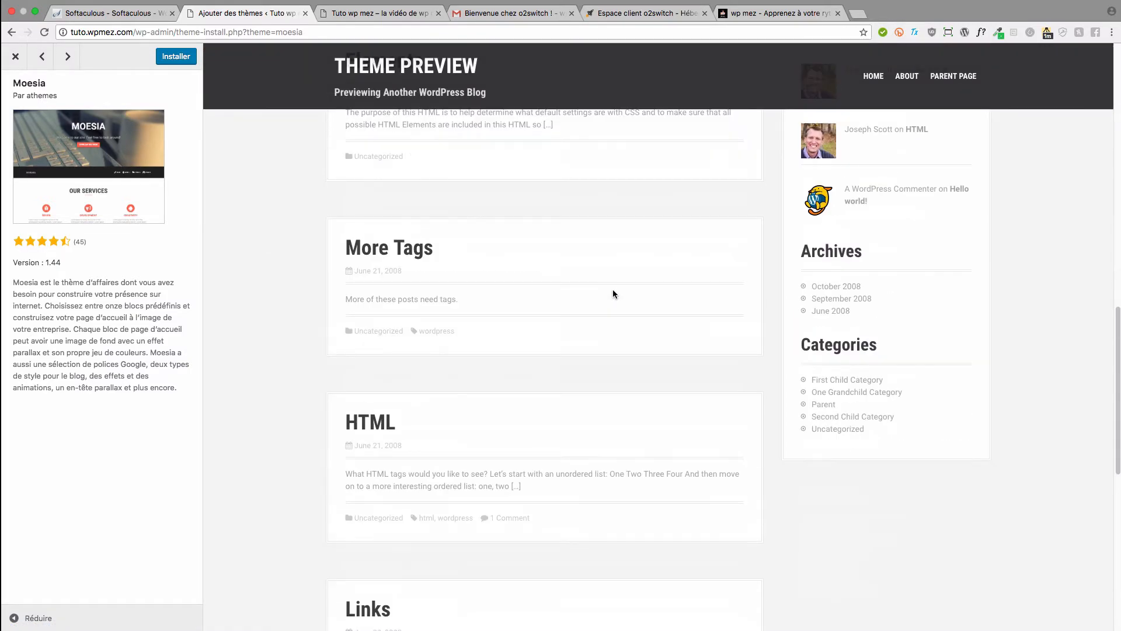
pyautogui.scroll(15, 612, 290)
pyautogui.scroll(-3, 344, 318)
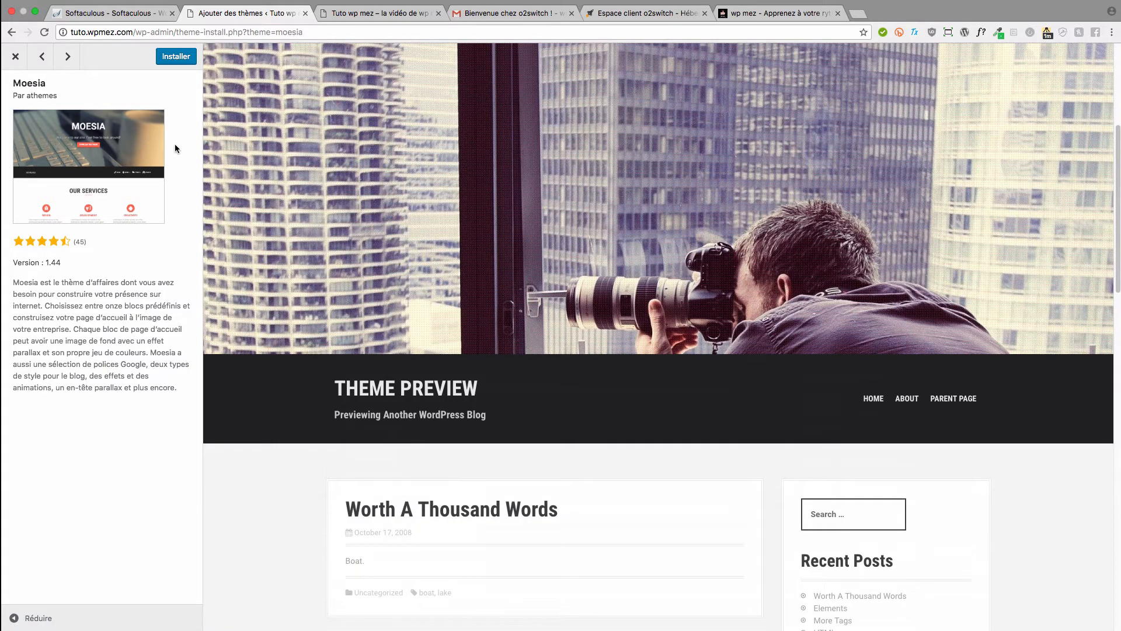
pyautogui.click(175, 57)
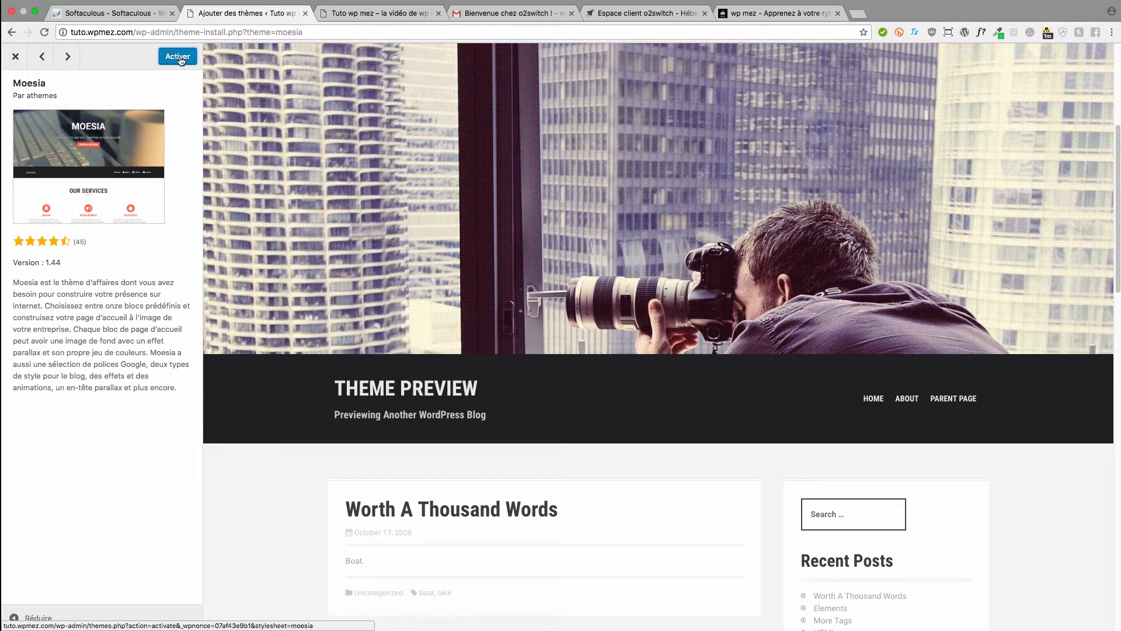
pyautogui.click(177, 57)
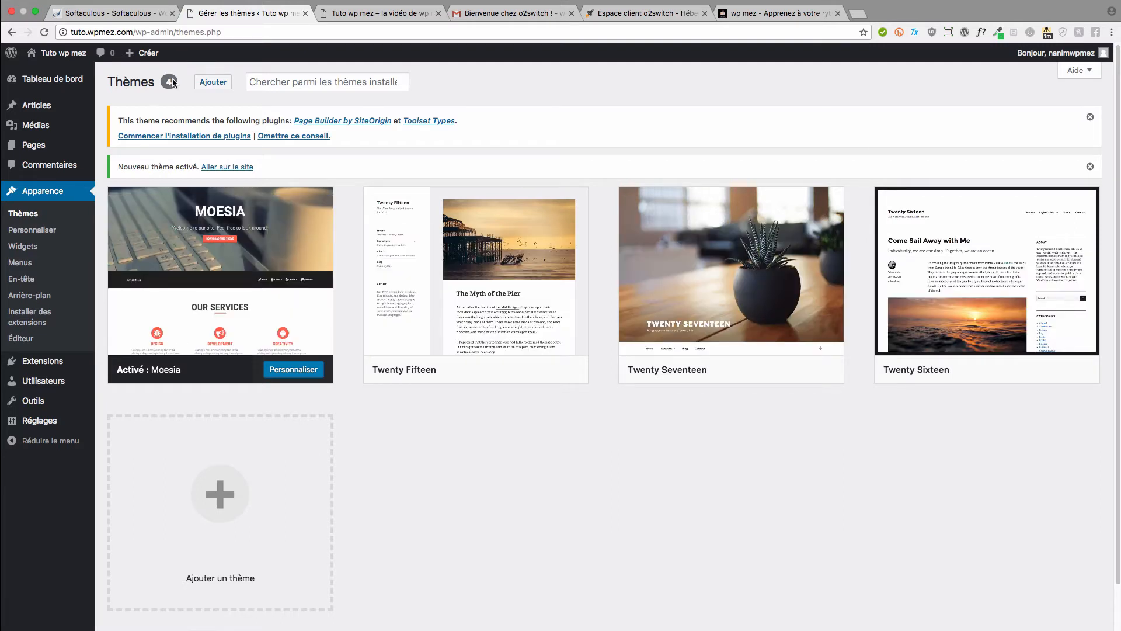
pyautogui.moveTo(240, 215)
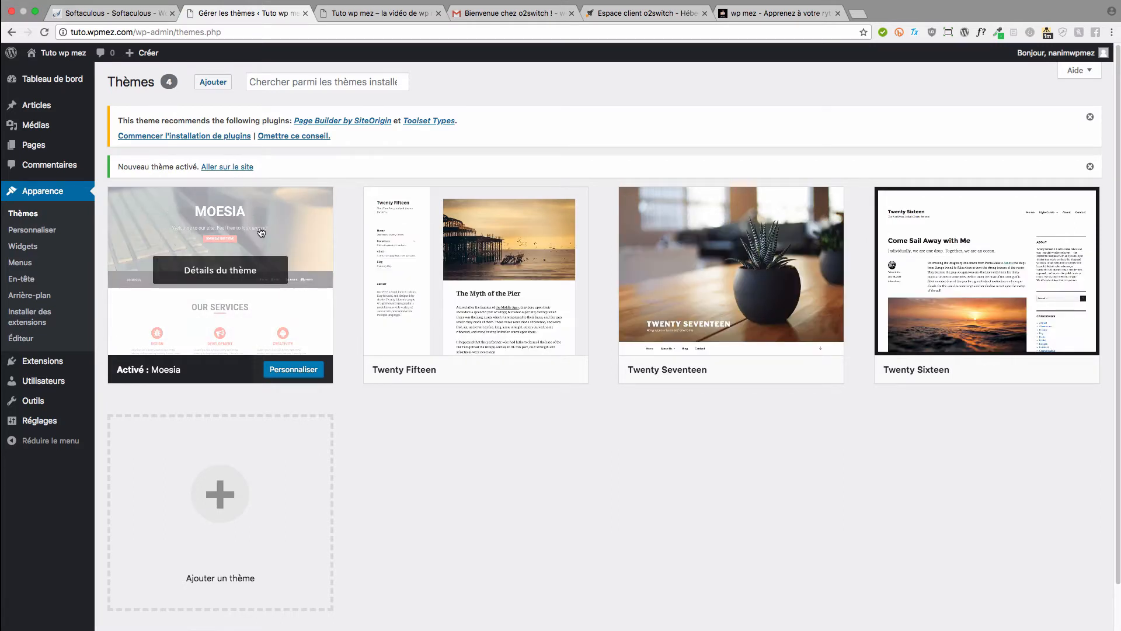
pyautogui.click(295, 375)
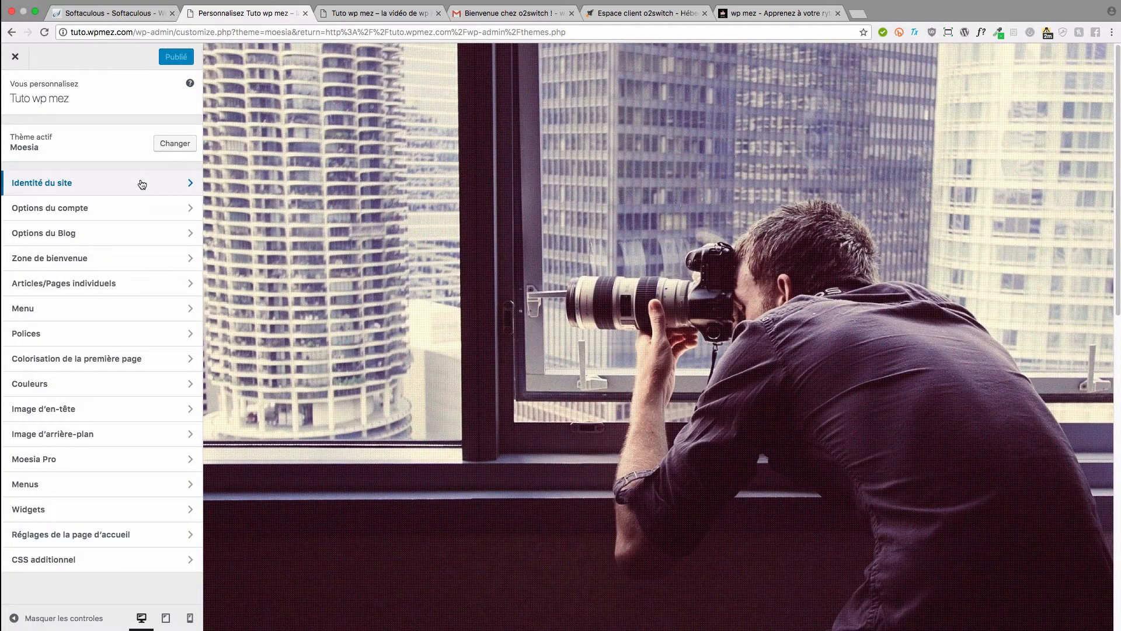
# - In Site Identity, shorten the title 'Tuto wp mez' to 'Tuto' and publish
pyautogui.scroll(-3, 286, 243)
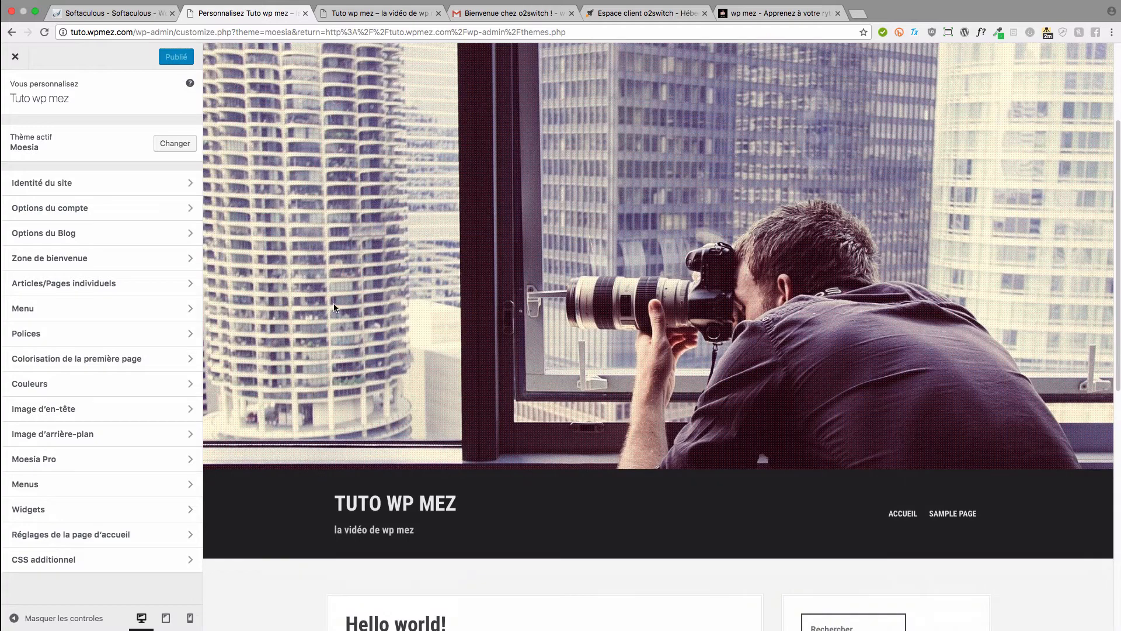
pyautogui.scroll(-2, 314, 311)
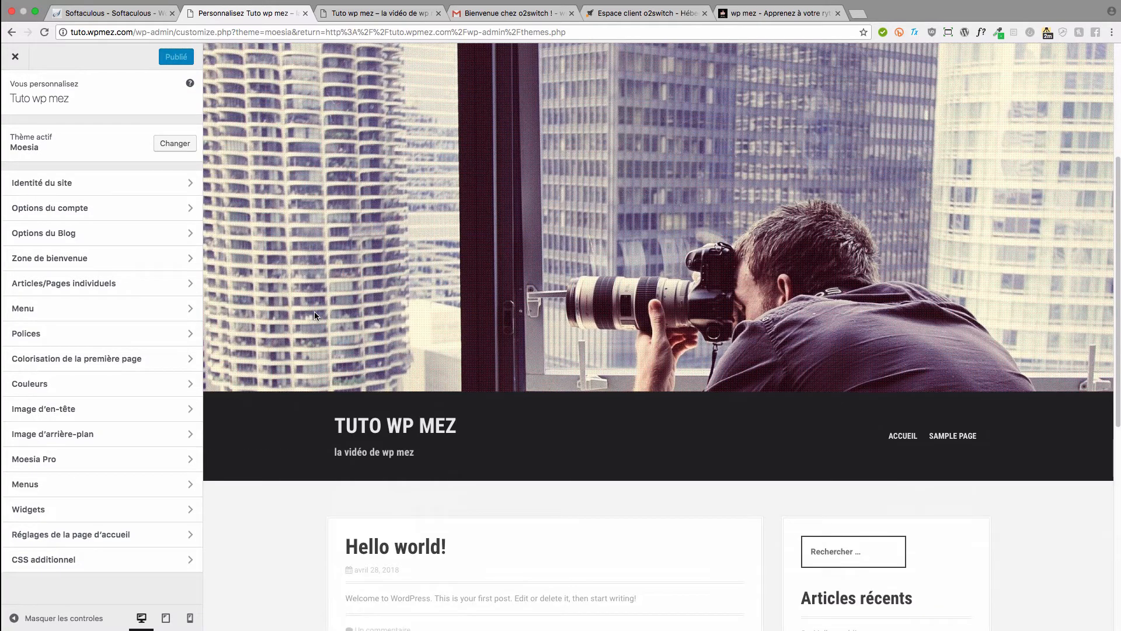
pyautogui.click(154, 191)
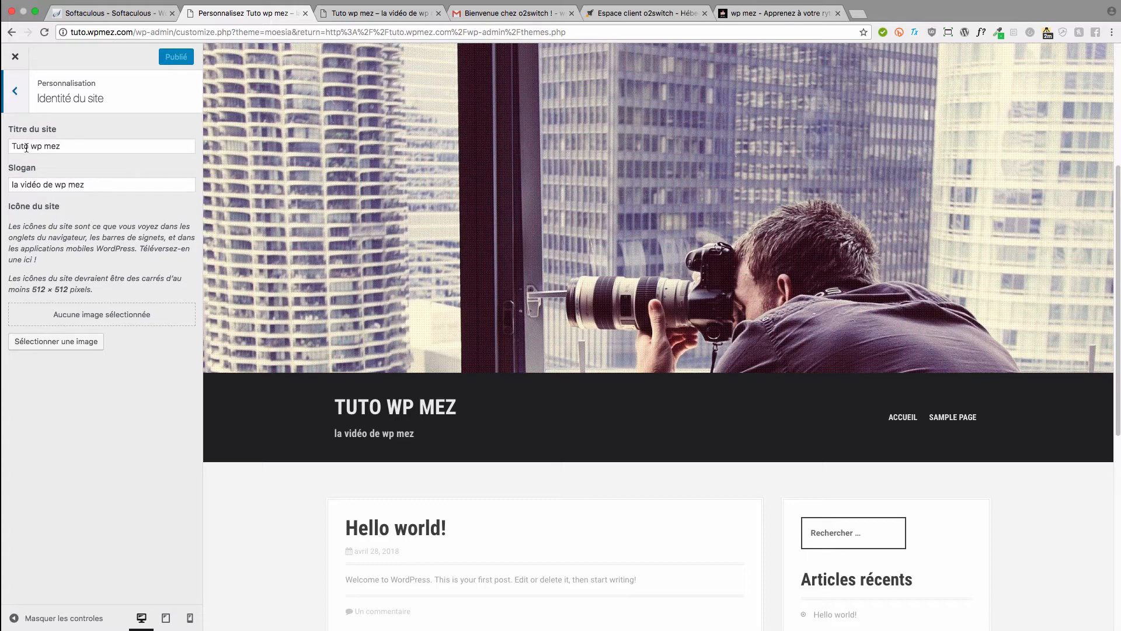
pyautogui.moveTo(27, 147); pyautogui.dragTo(193, 148)
pyautogui.press('BackSpace')
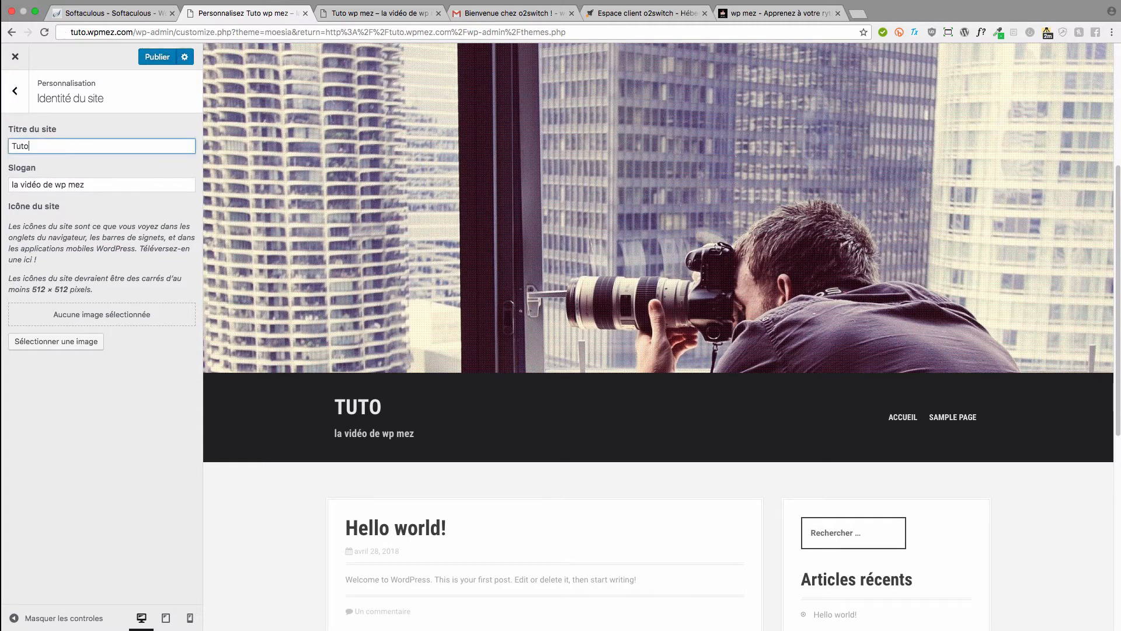
pyautogui.click(158, 59)
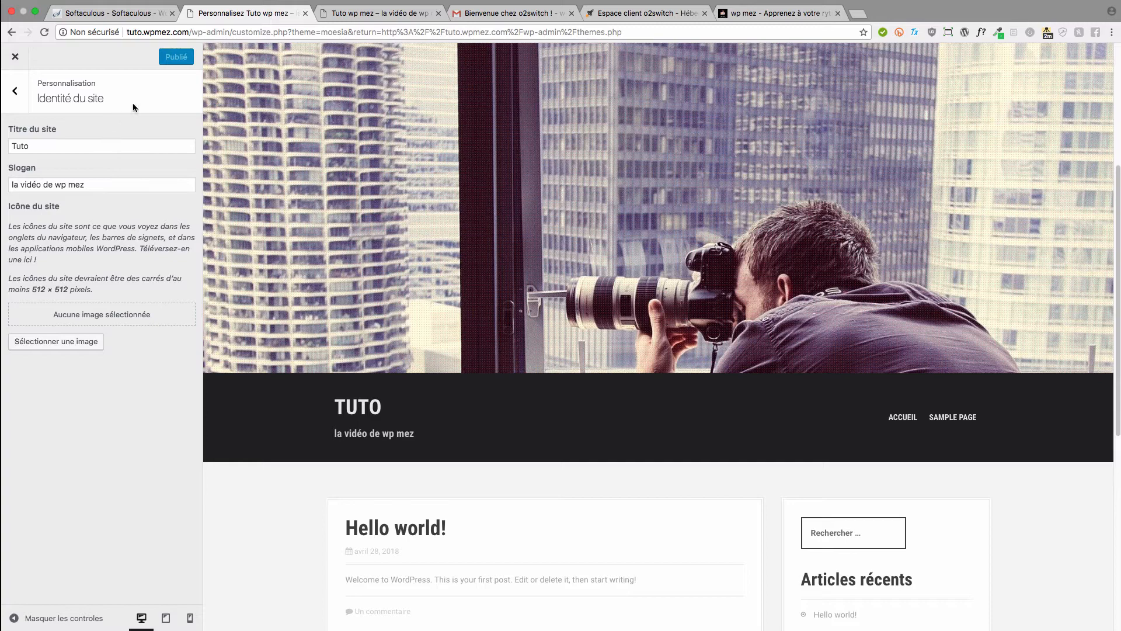
pyautogui.moveTo(190, 2)
# - Upload WP Mez copie.png from the Desktop folder for the Site Icon
pyautogui.click(82, 339)
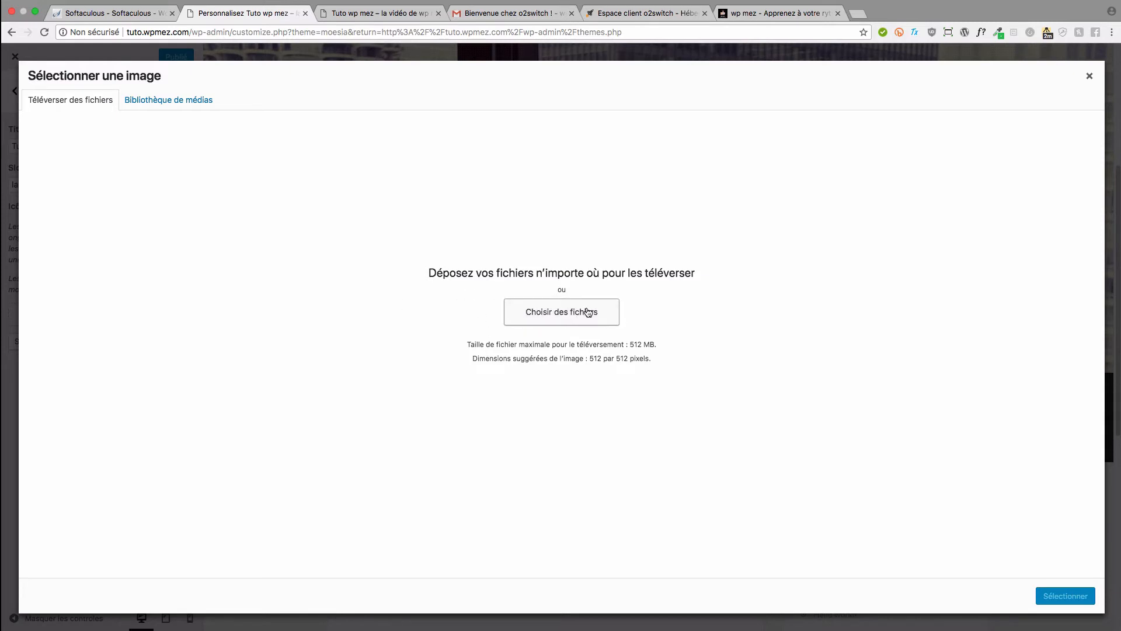
pyautogui.click(603, 323)
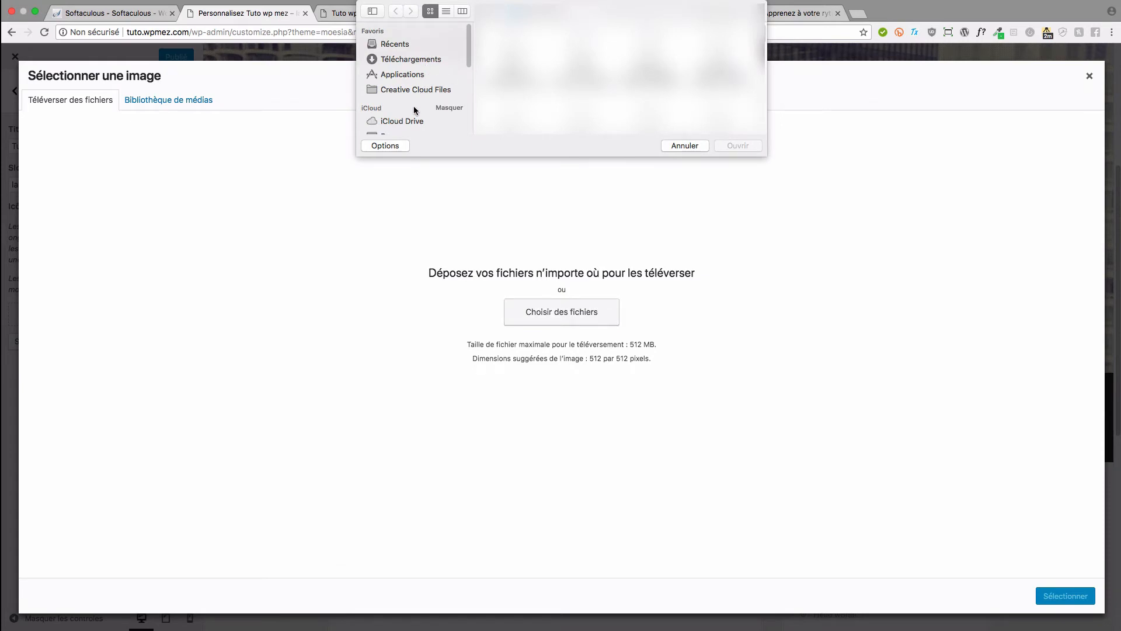
pyautogui.scroll(-3, 413, 106)
pyautogui.click(414, 85)
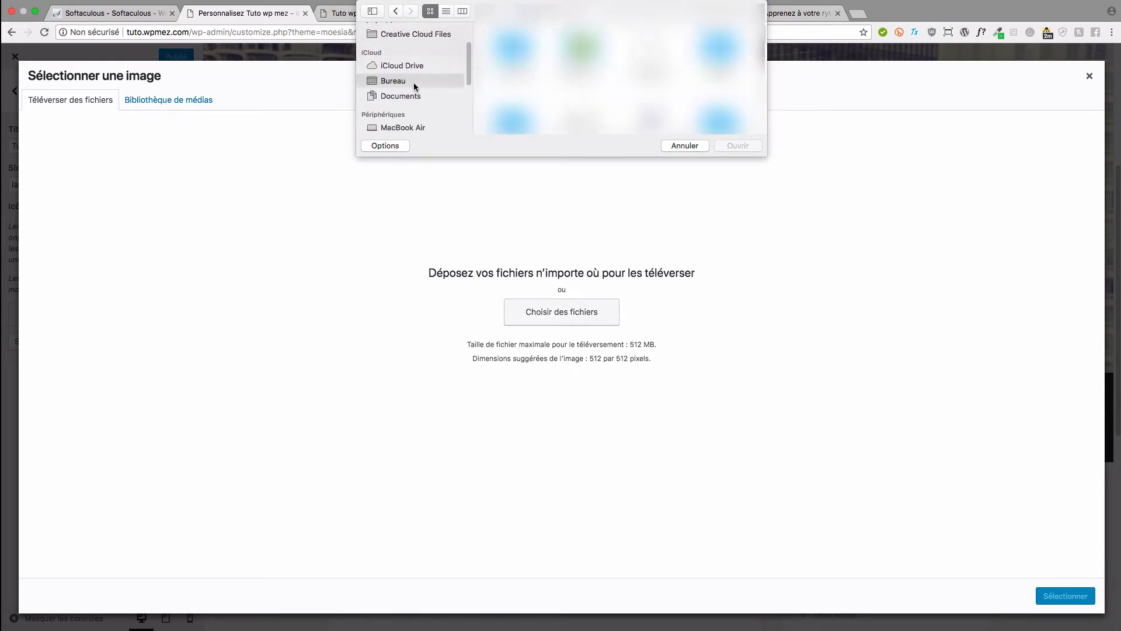
pyautogui.doubleClick(513, 48)
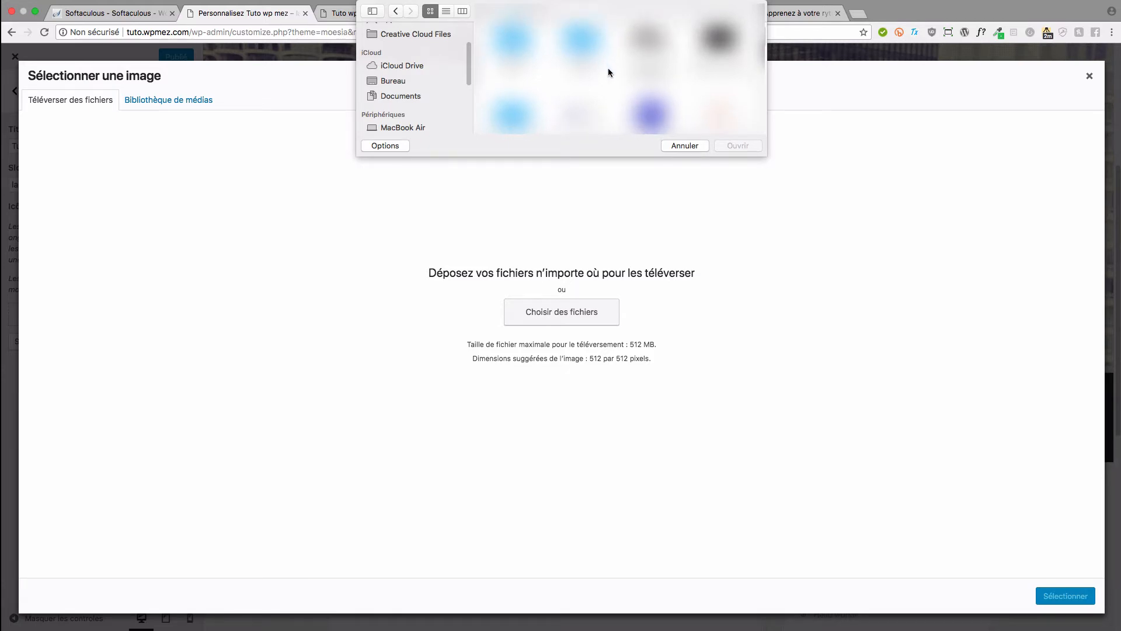
pyautogui.scroll(-1, 608, 73)
pyautogui.click(716, 89)
pyautogui.doubleClick(715, 91)
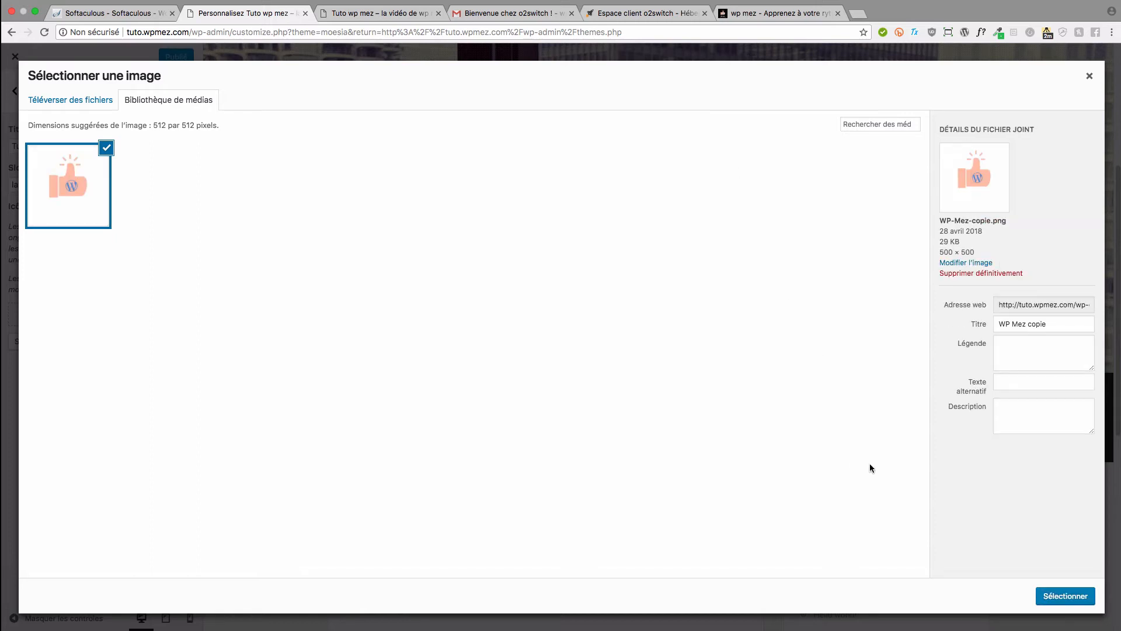
# - Select the uploaded thumbs-up image as the site icon, skipping cropping
pyautogui.click(1050, 597)
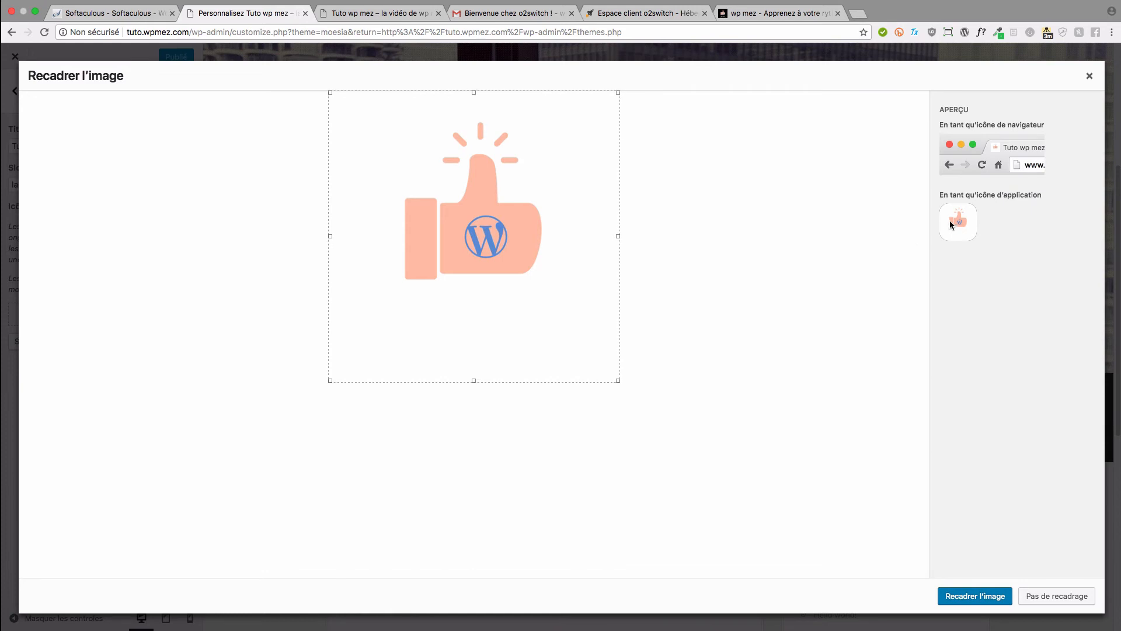
pyautogui.moveTo(941, 197); pyautogui.dragTo(997, 232)
pyautogui.click(981, 226)
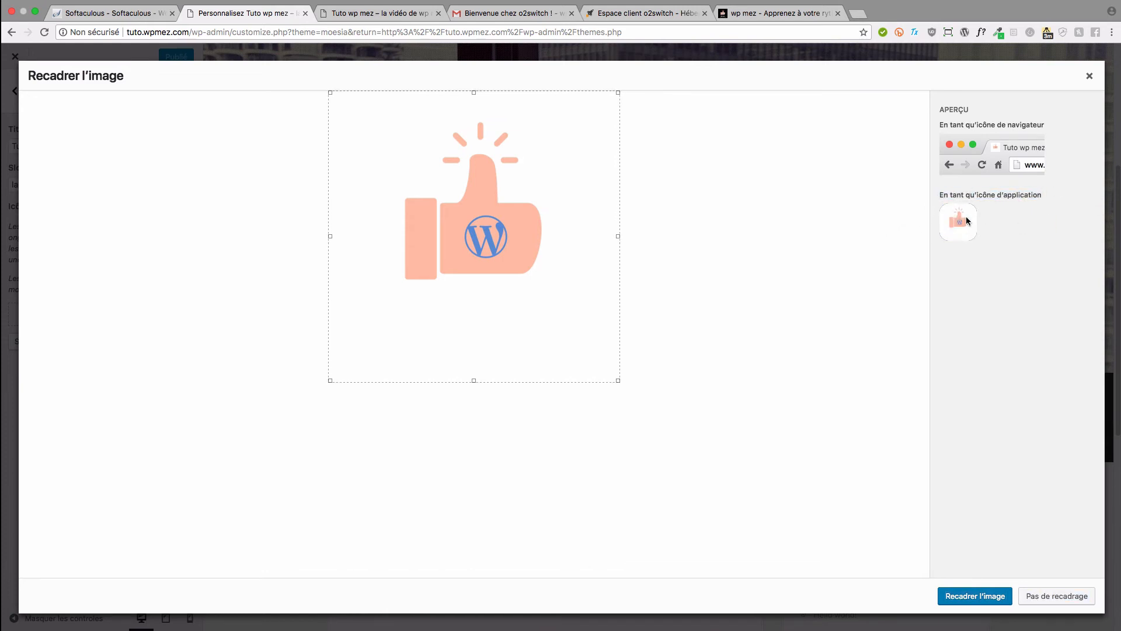
pyautogui.click(1035, 596)
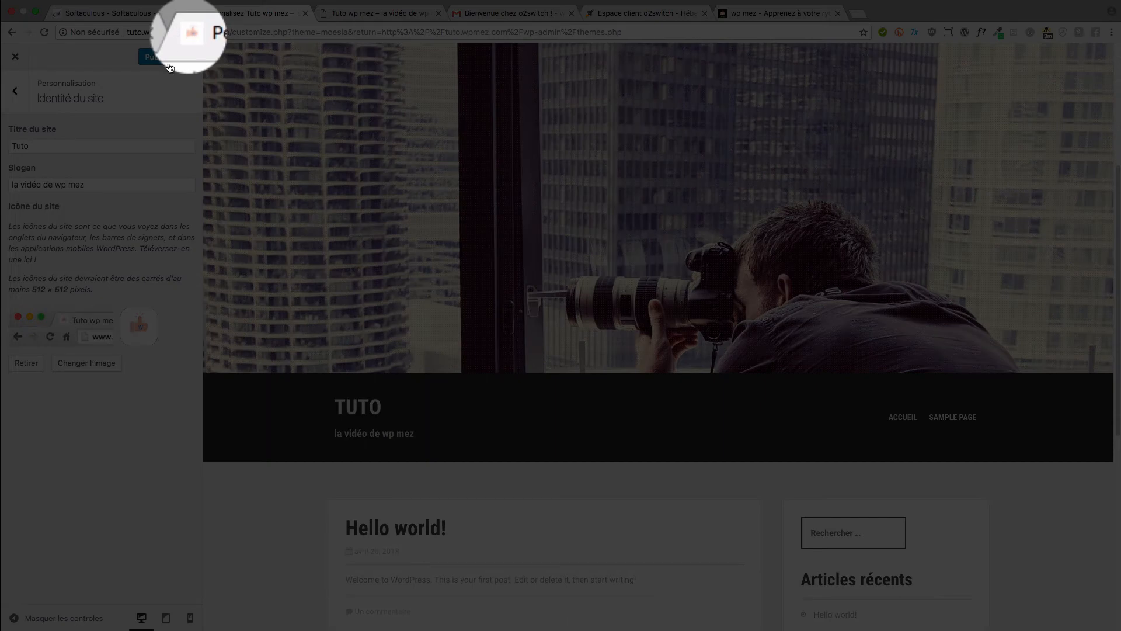
# - Publish the new site icon and close the Customizer back to the Themes page
pyautogui.click(167, 61)
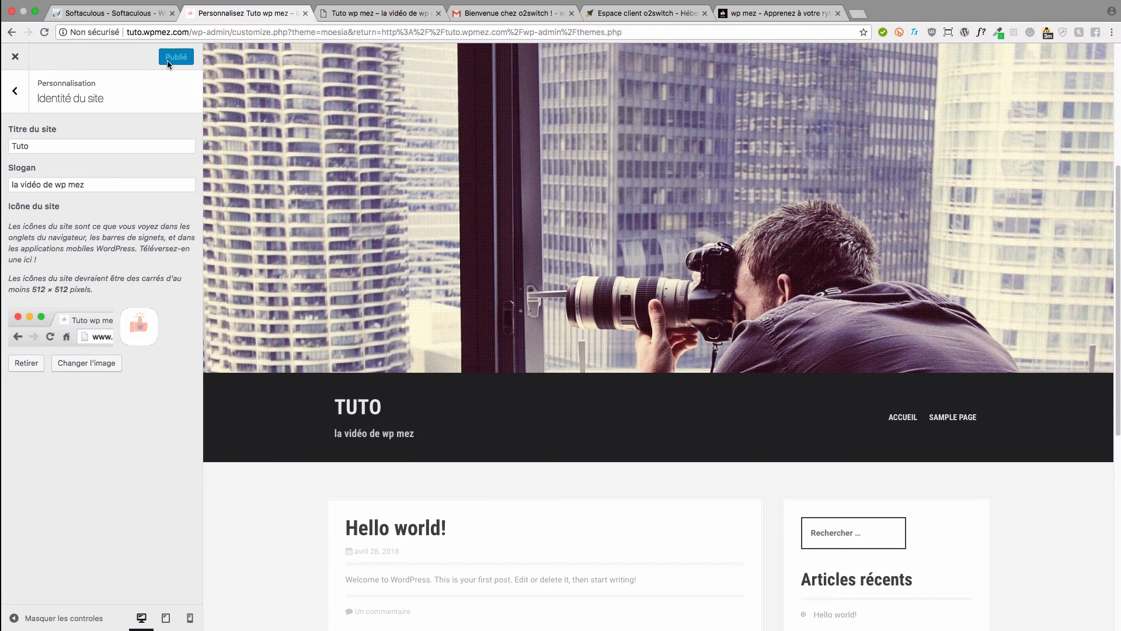
pyautogui.click(16, 56)
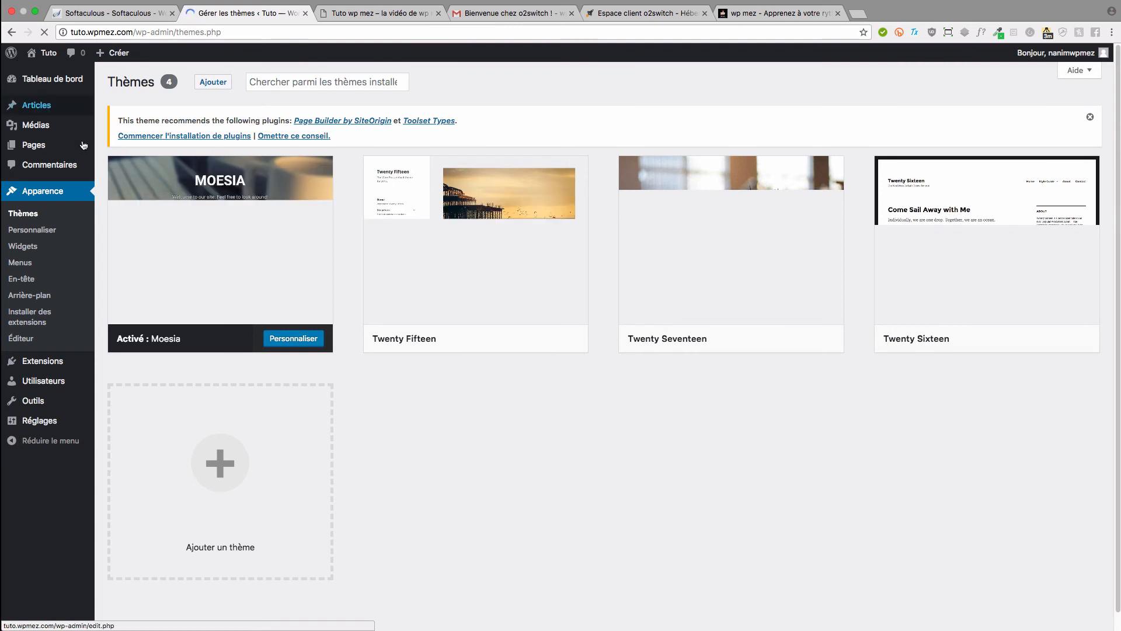